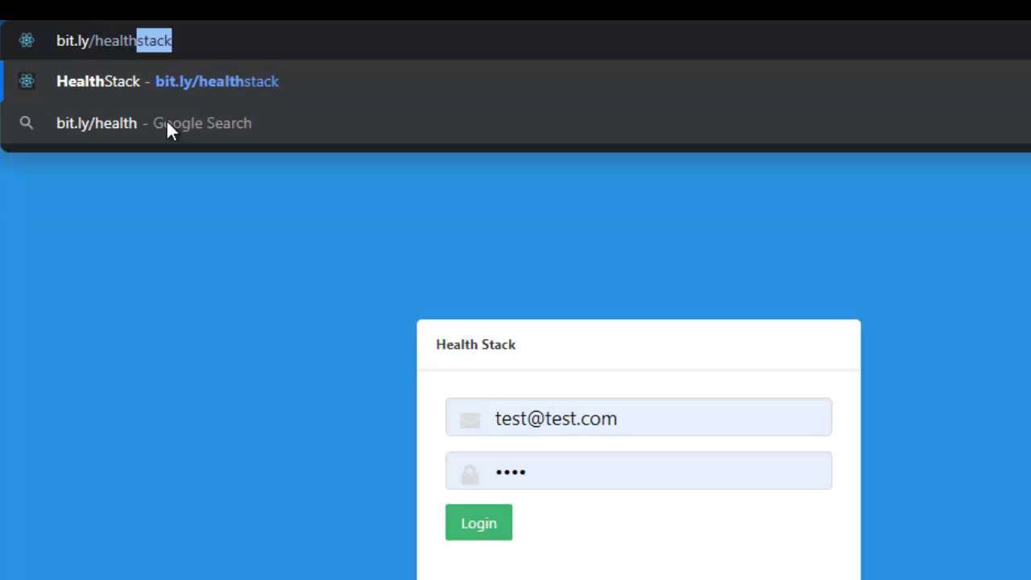
Step: Open bit.ly/healthstack, log in with the account password entered afresh, and dismiss the browser's password warning
text(stack)
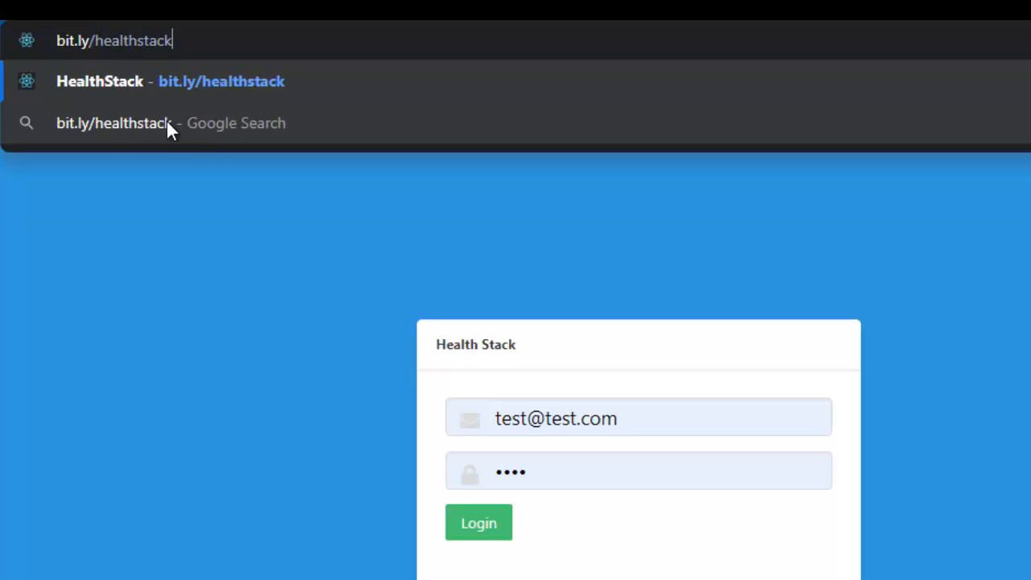
key(Return)
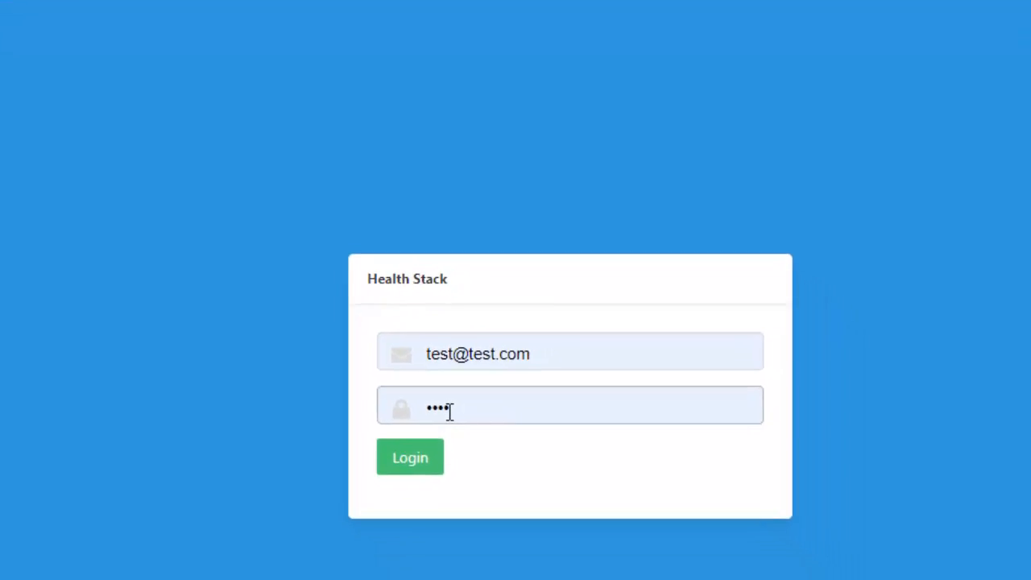
double_click(369, 331)
key(BackSpace)
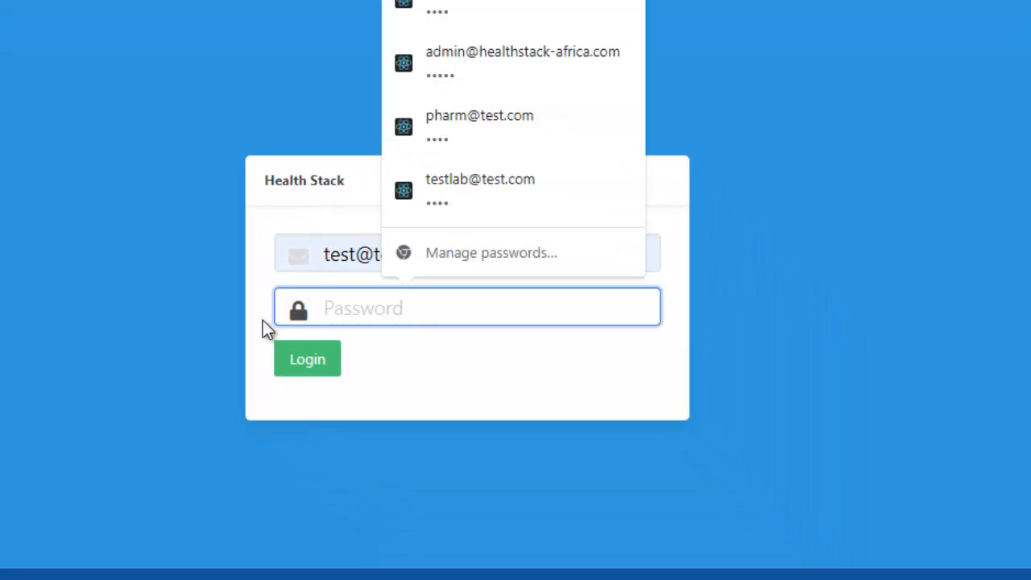
text(test)
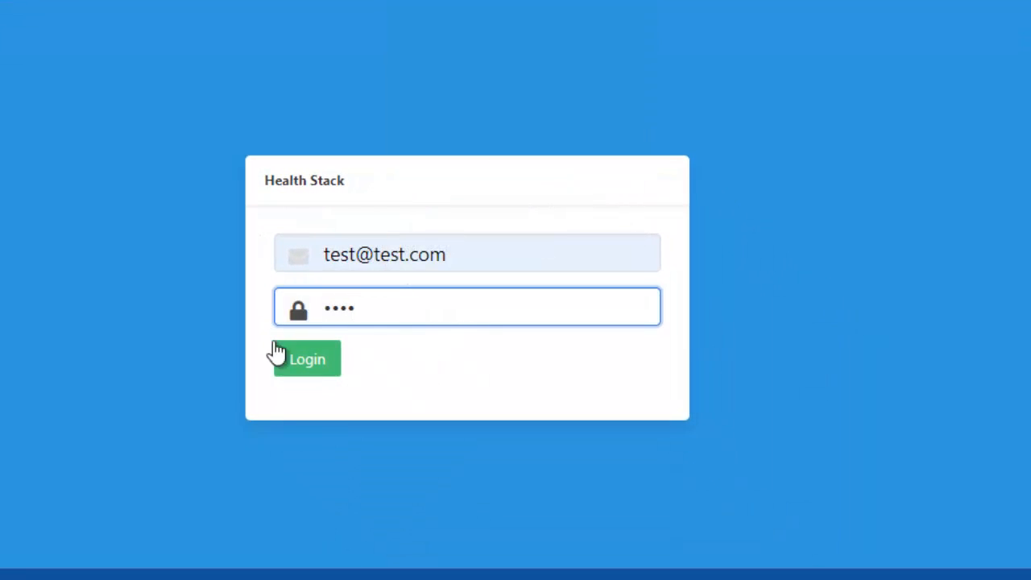
click(305, 368)
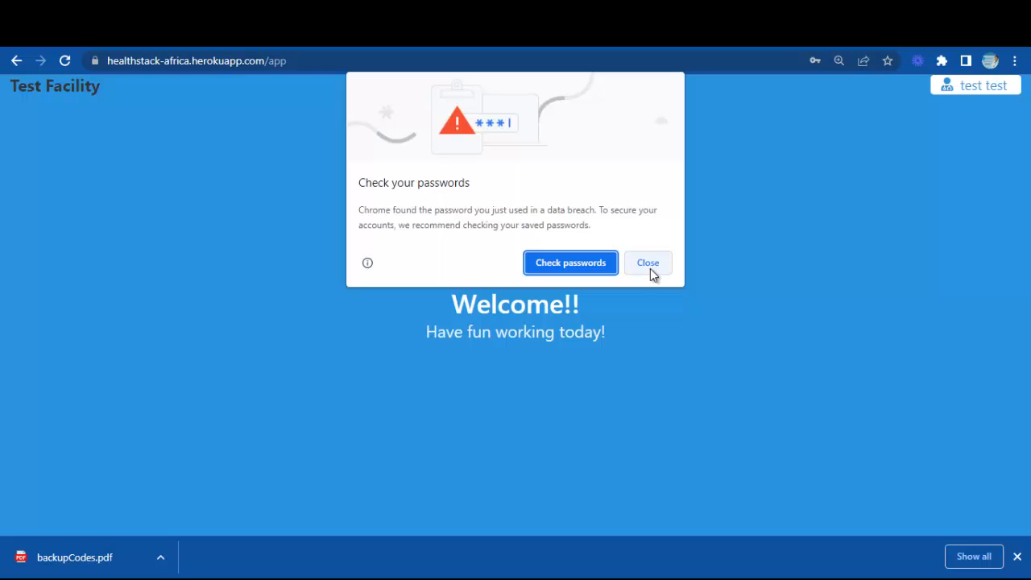
click(651, 269)
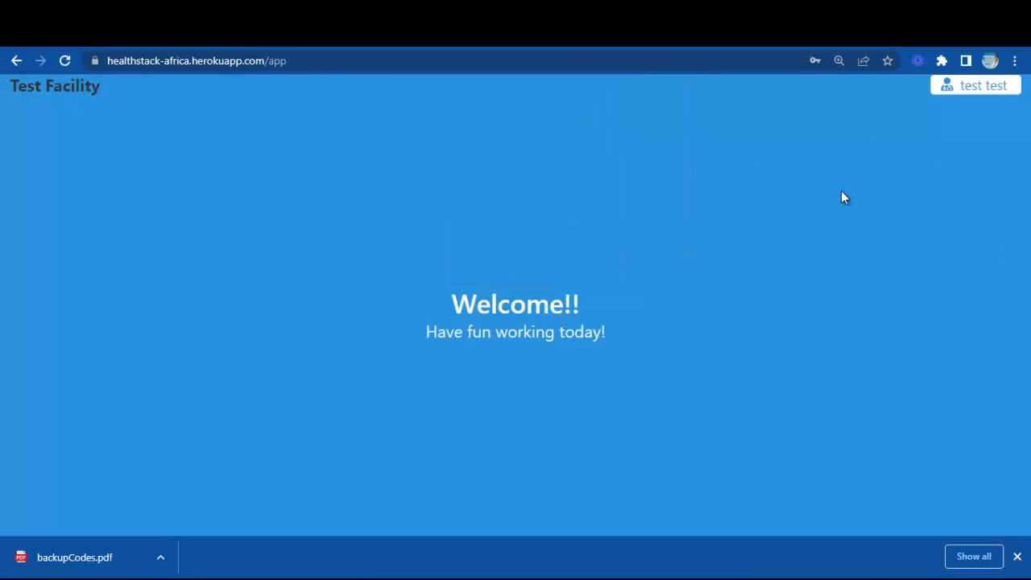
click(965, 87)
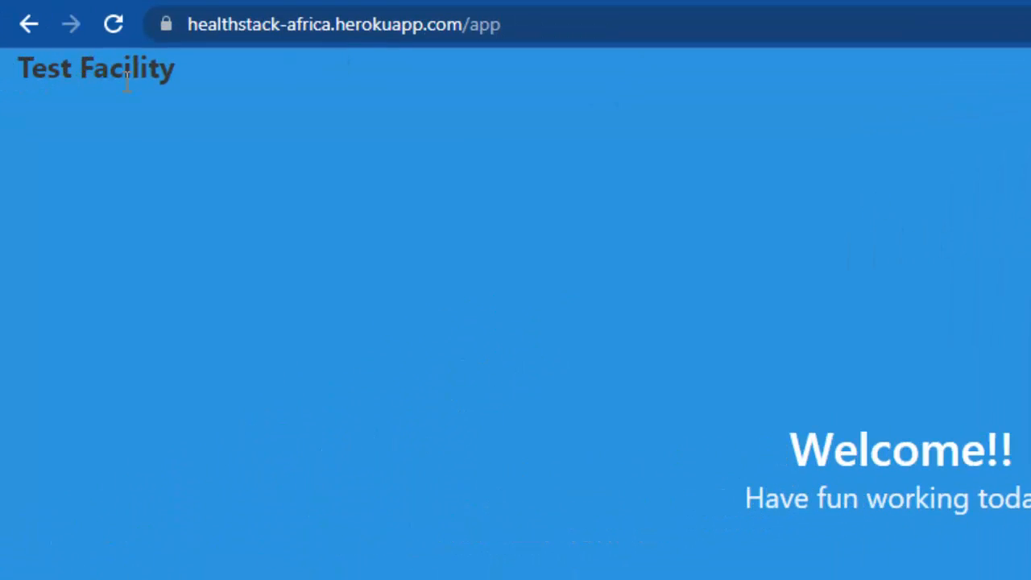
drag(194, 78, 13, 65)
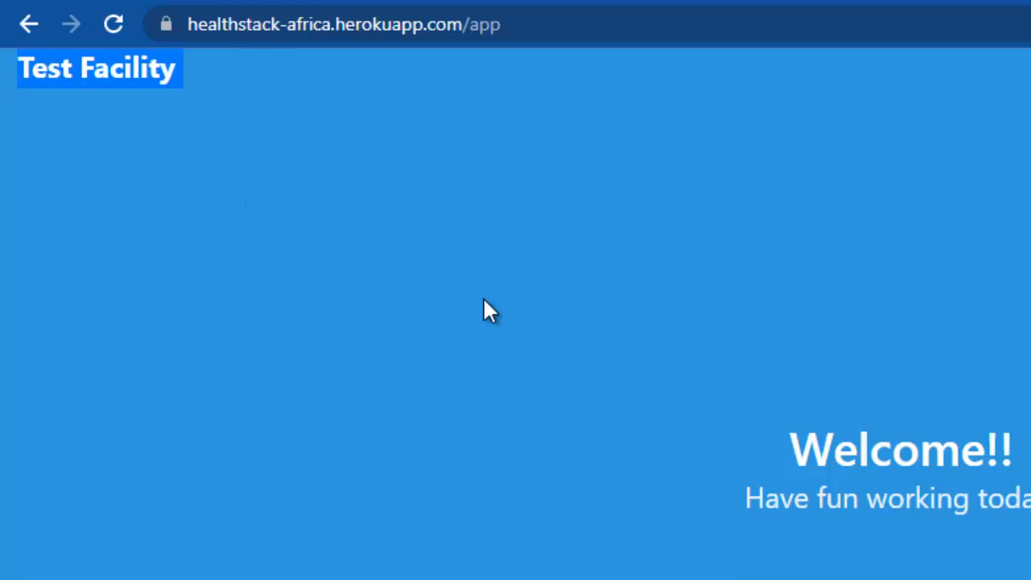
click(803, 439)
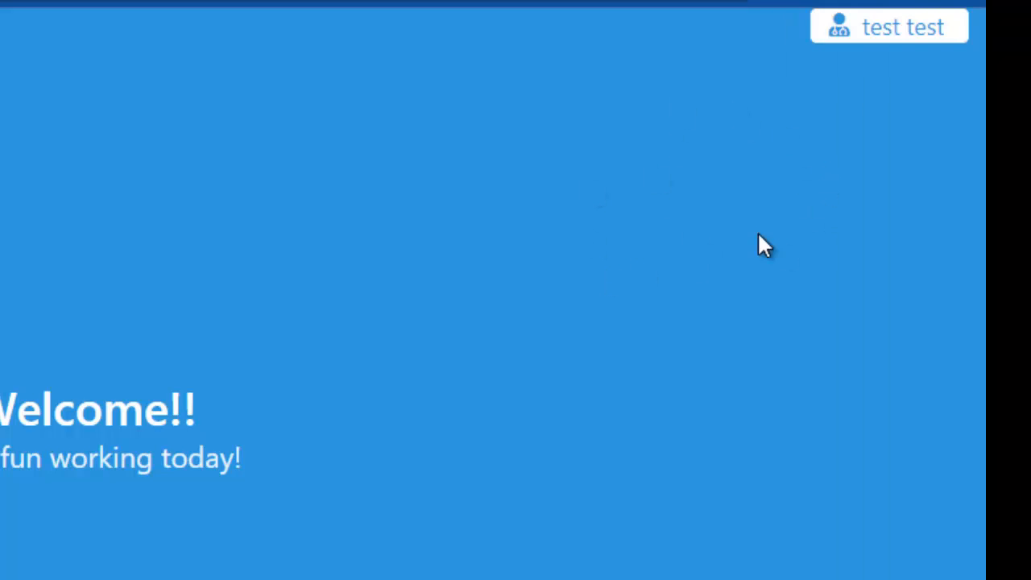
Step: Open the Client module at the Front Desk location and go to its Clients page
mouse_move(911, 23)
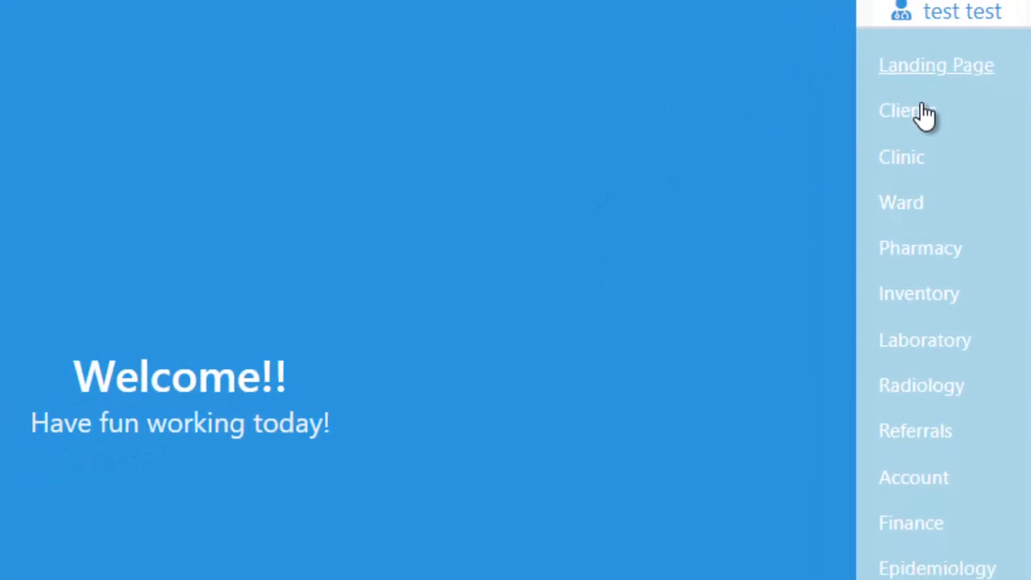
click(861, 132)
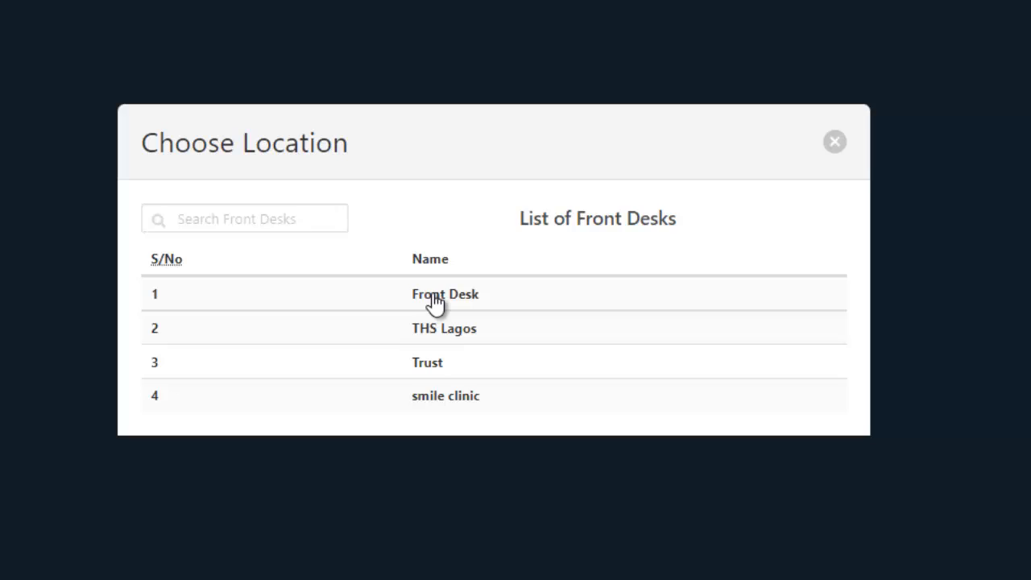
click(543, 327)
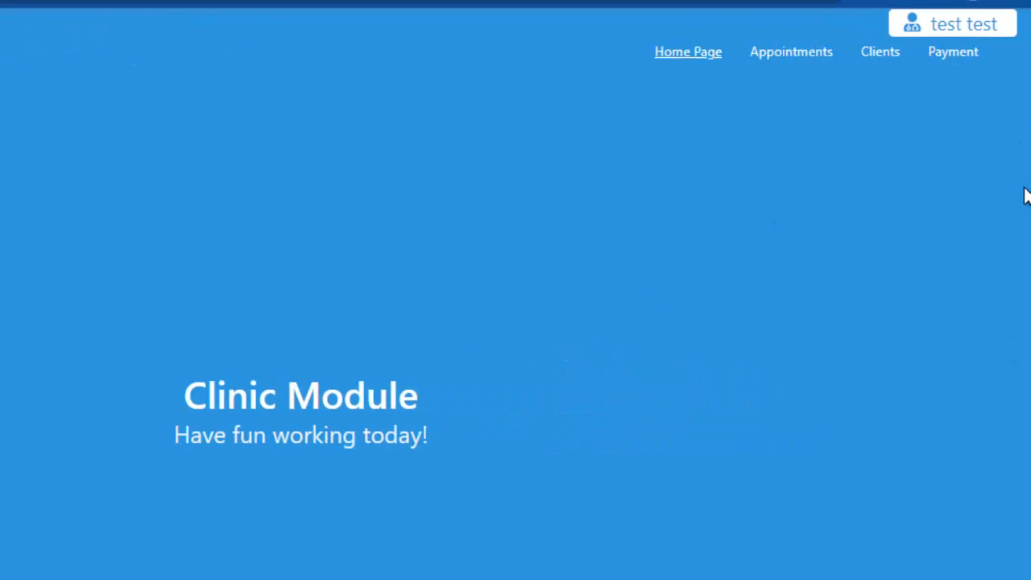
click(890, 50)
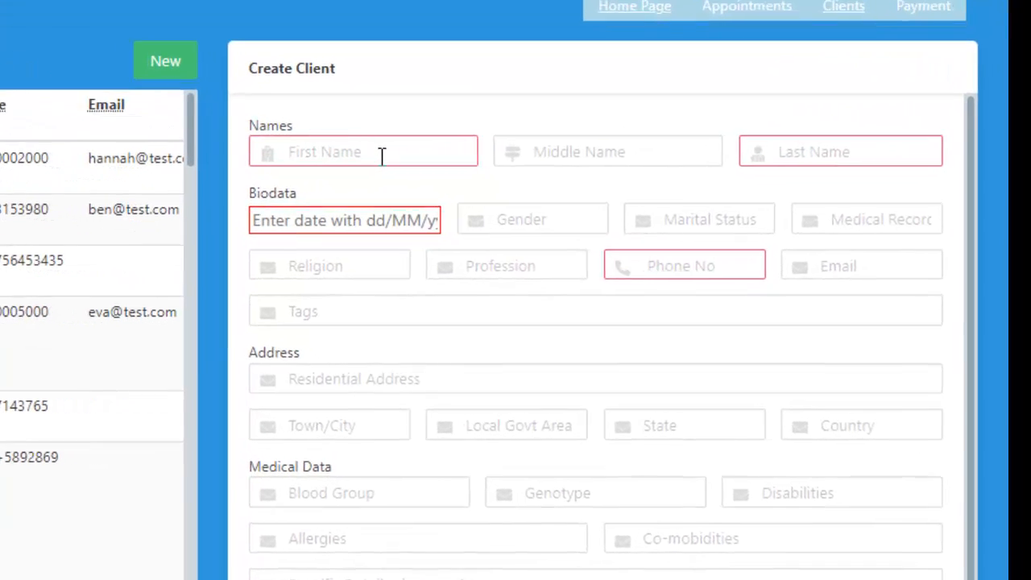
click(497, 190)
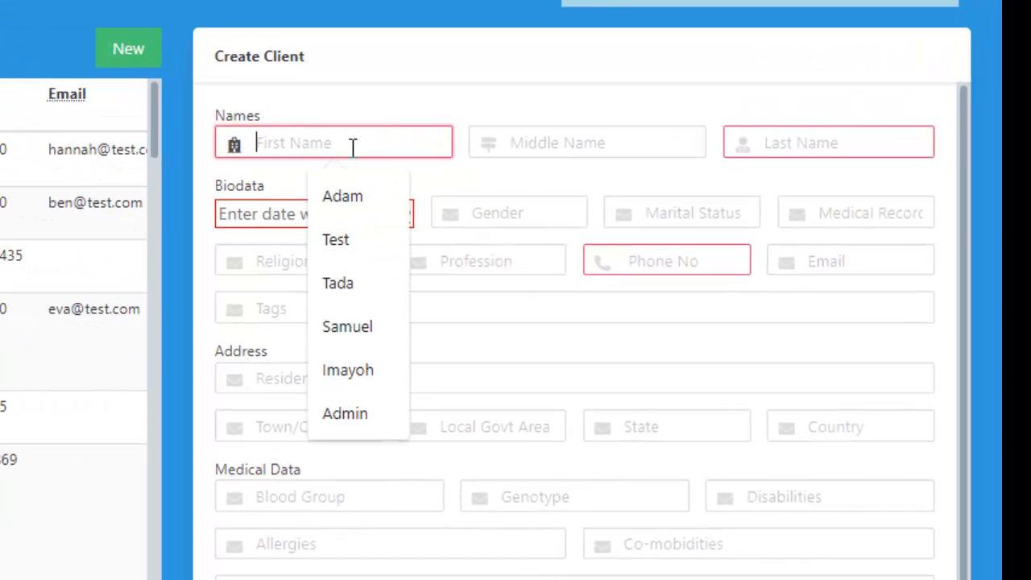
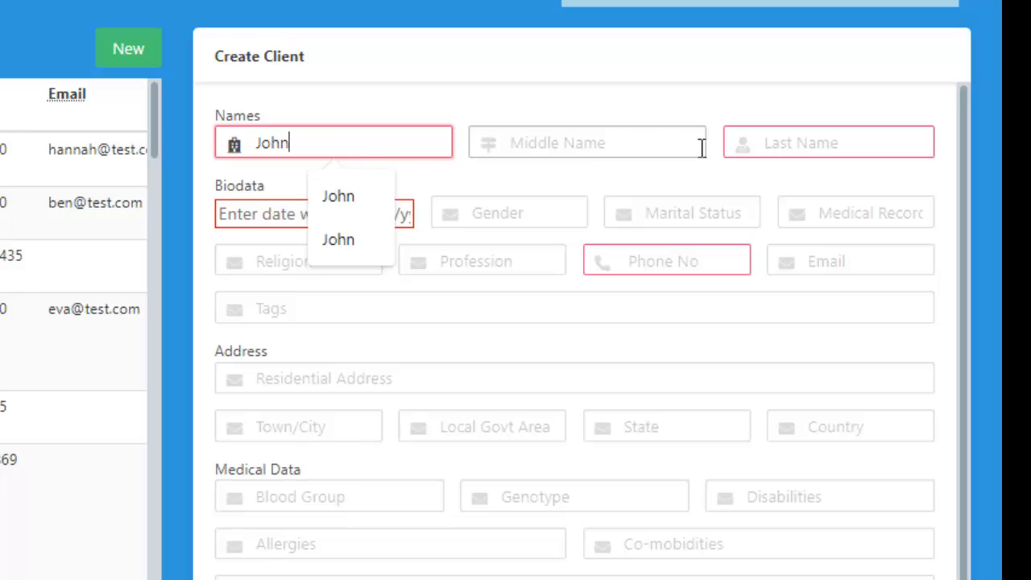
click(768, 143)
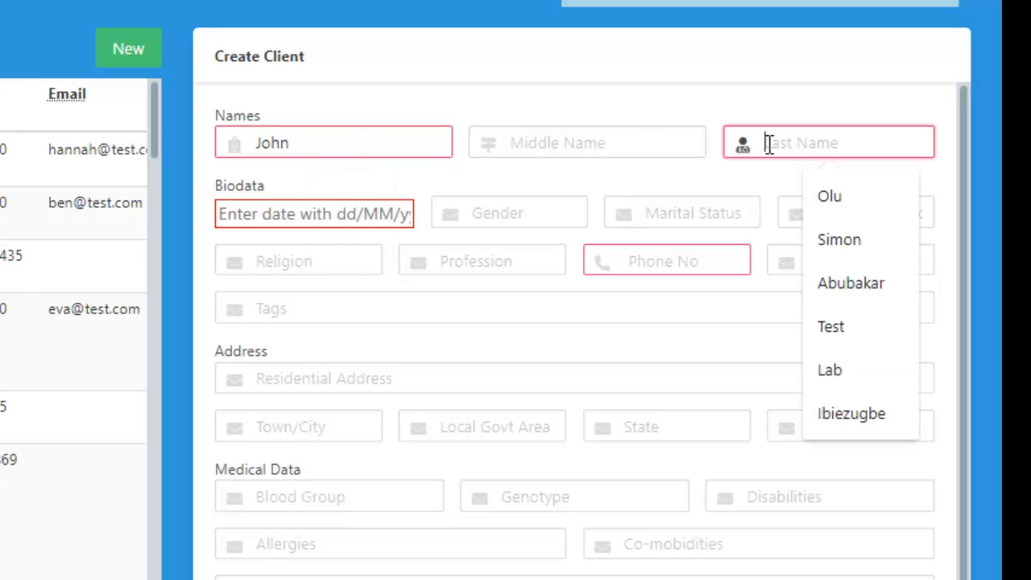
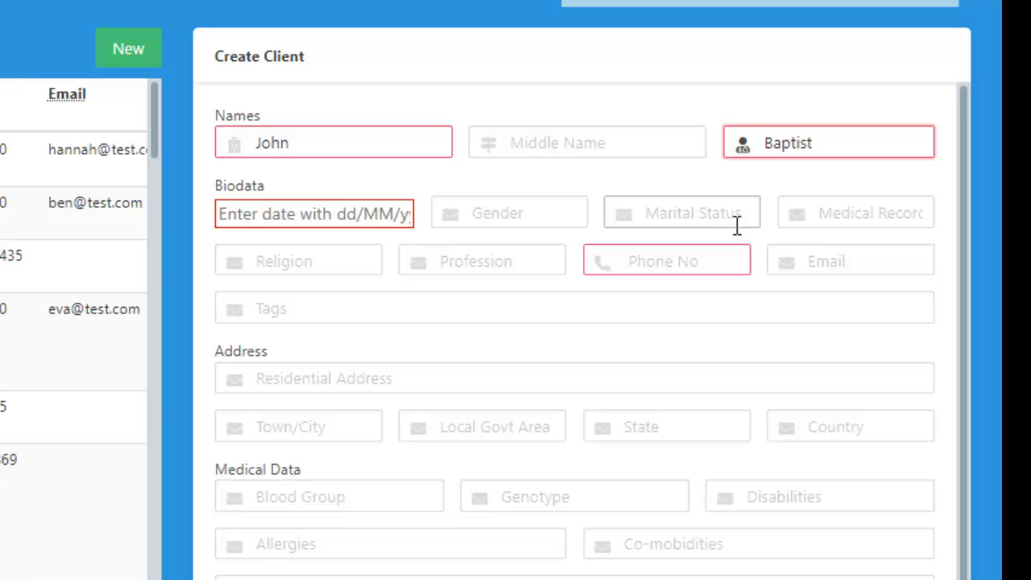
double_click(306, 145)
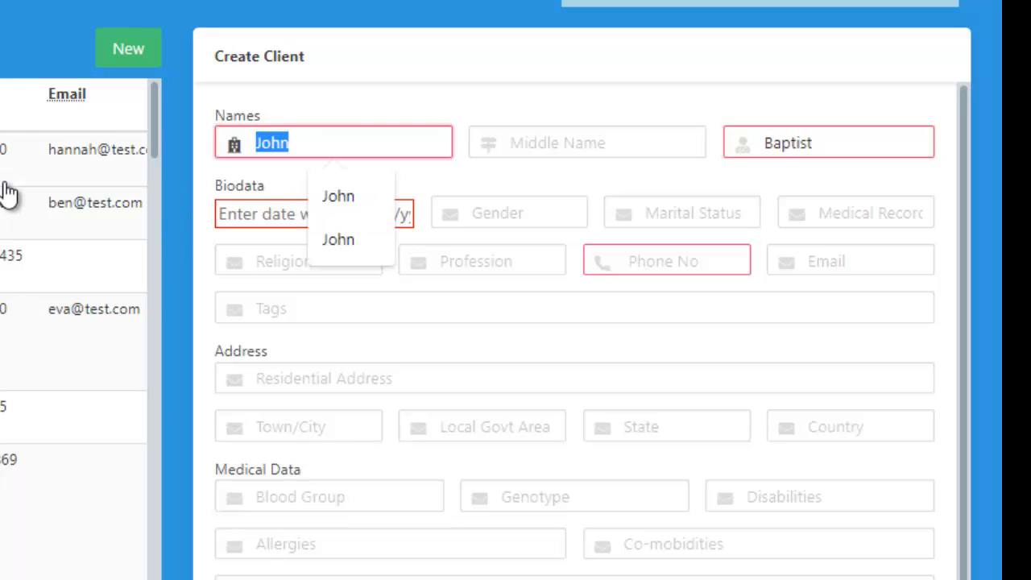
key(BackSpace)
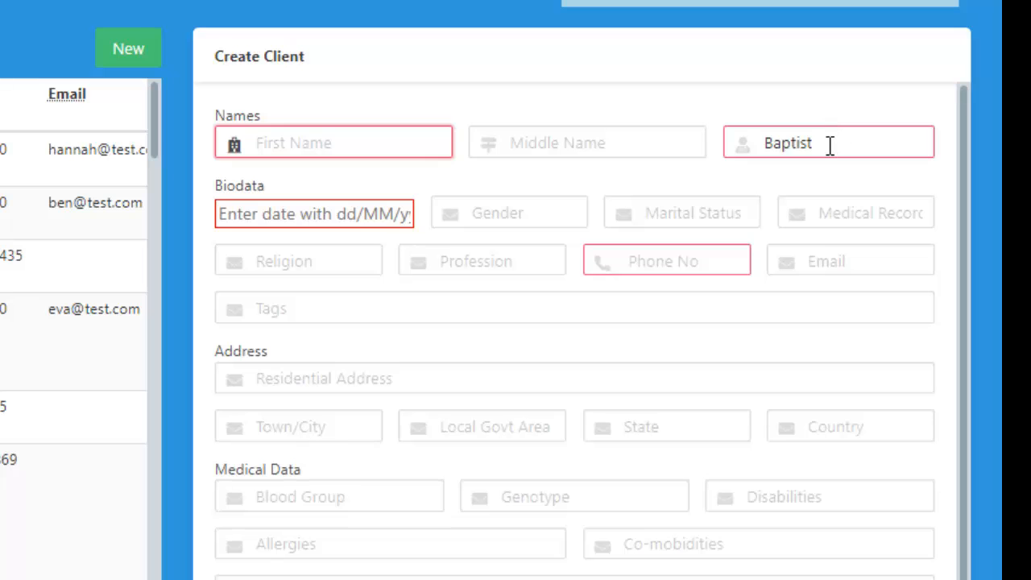
drag(830, 146, 727, 138)
drag(830, 136, 716, 145)
key(BackSpace)
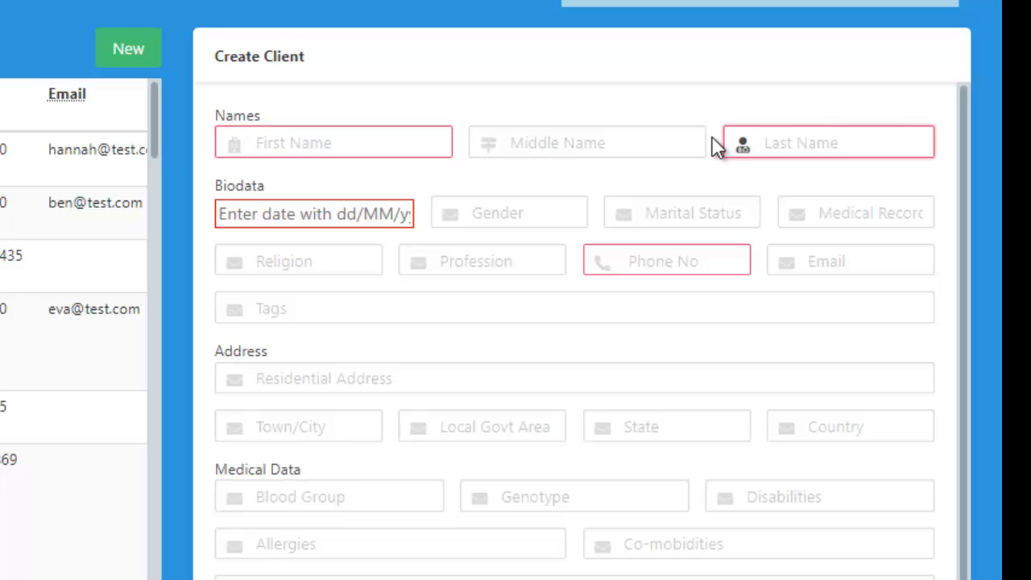
Step: Enter the client's first name and last name in the Create Client form
click(361, 147)
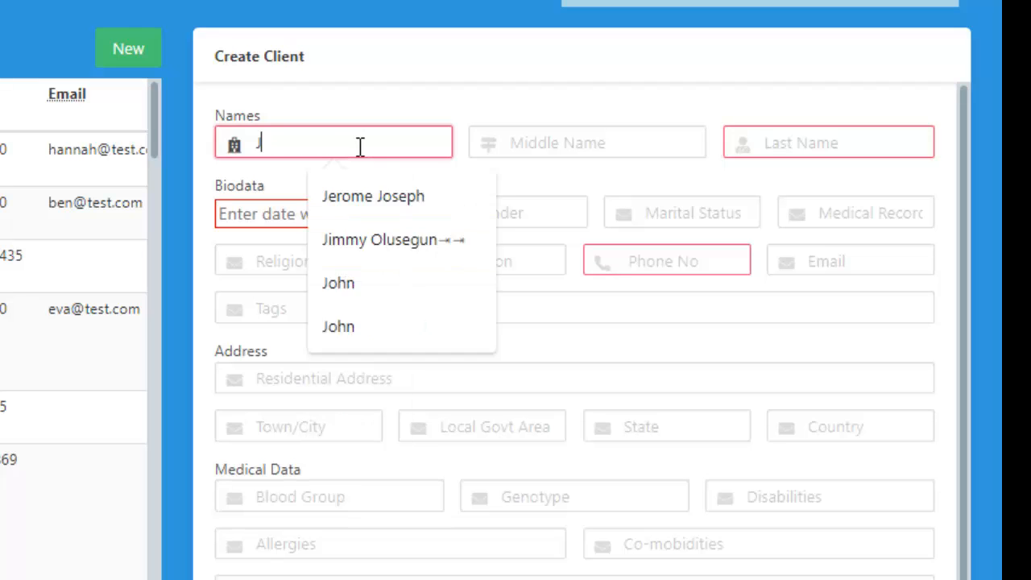
text(n)
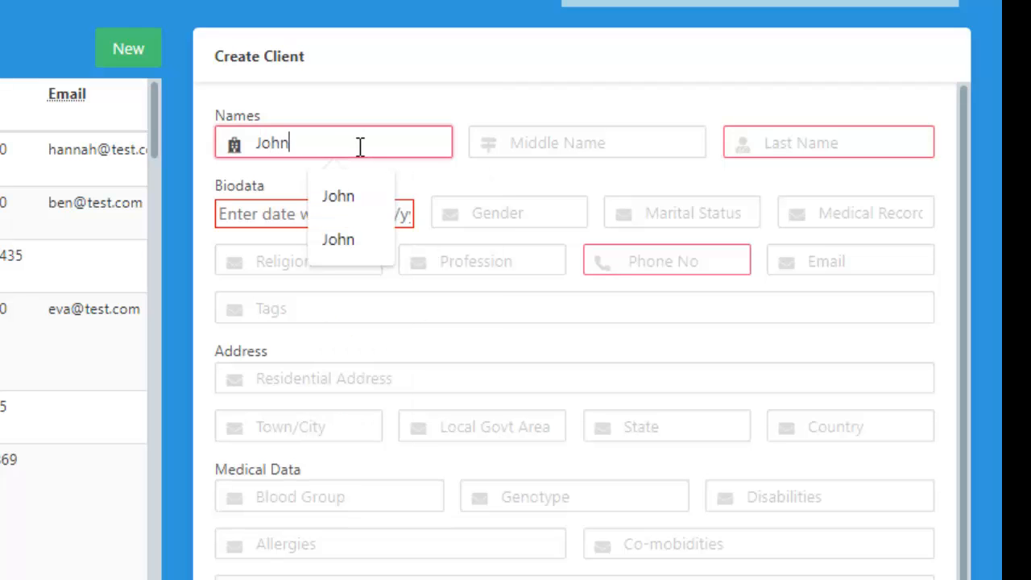
click(787, 151)
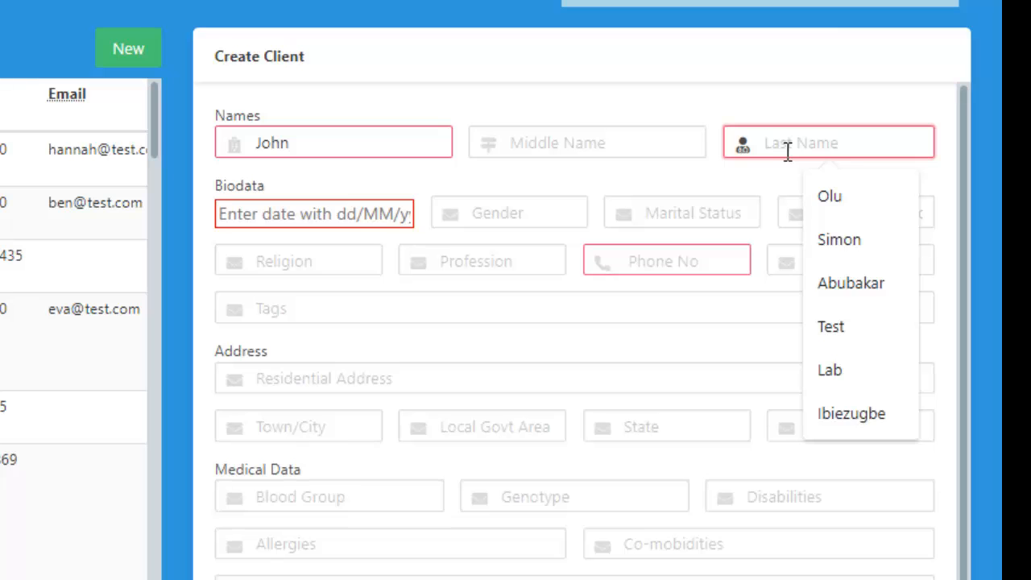
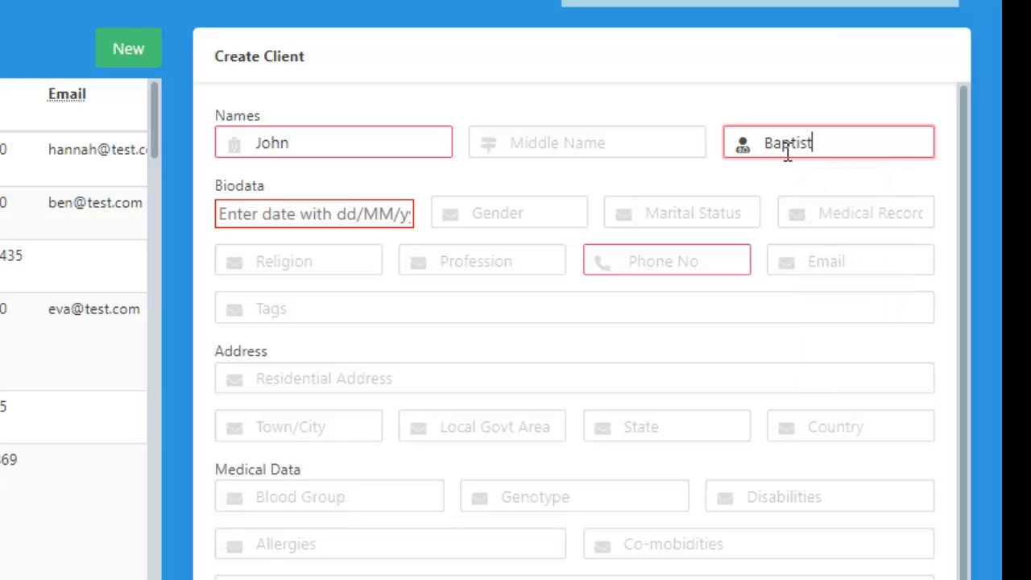
Step: Enter the client's date of birth in day/month/year format in the biodata section
click(288, 211)
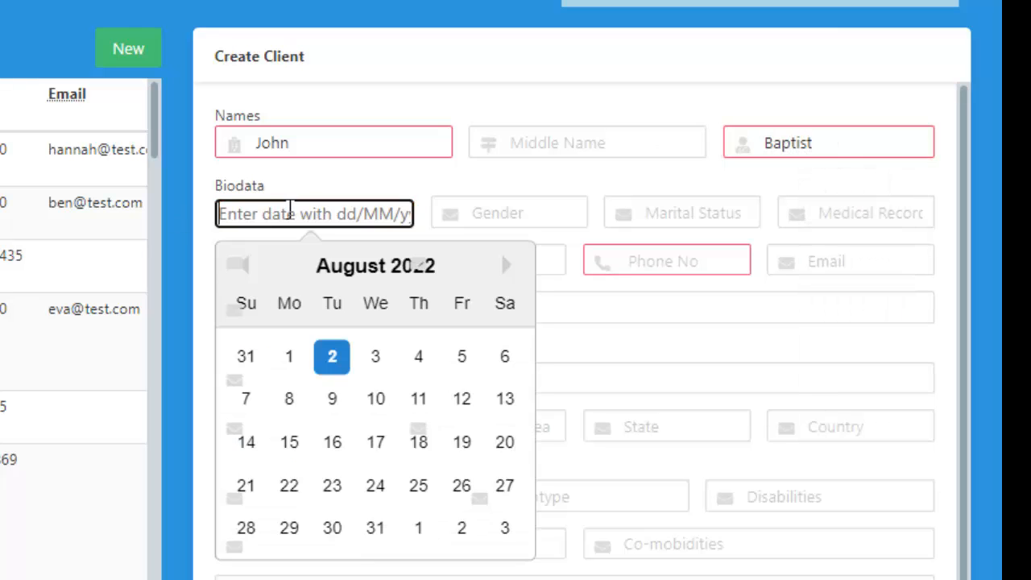
text(01/)
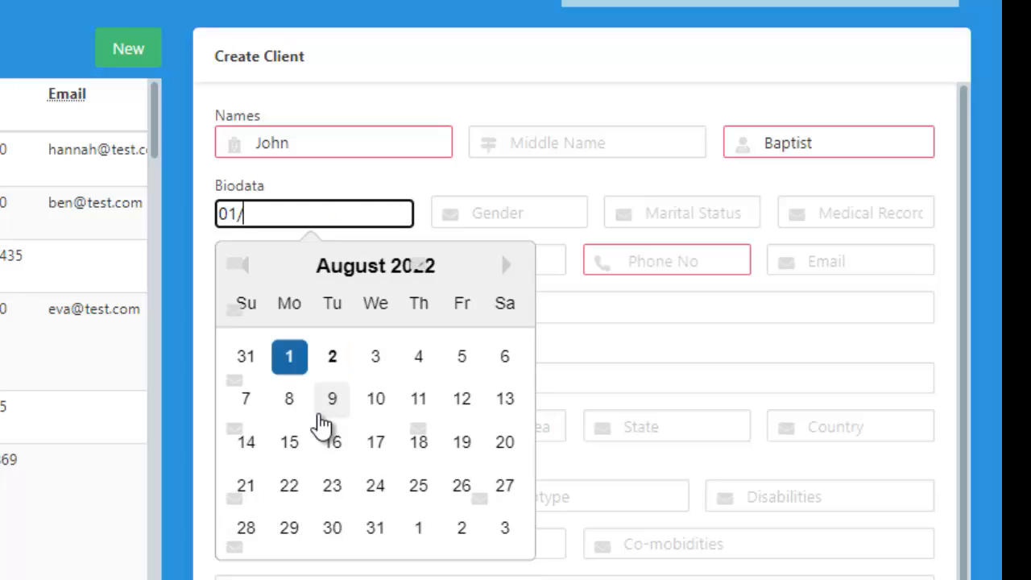
text(08/1980)
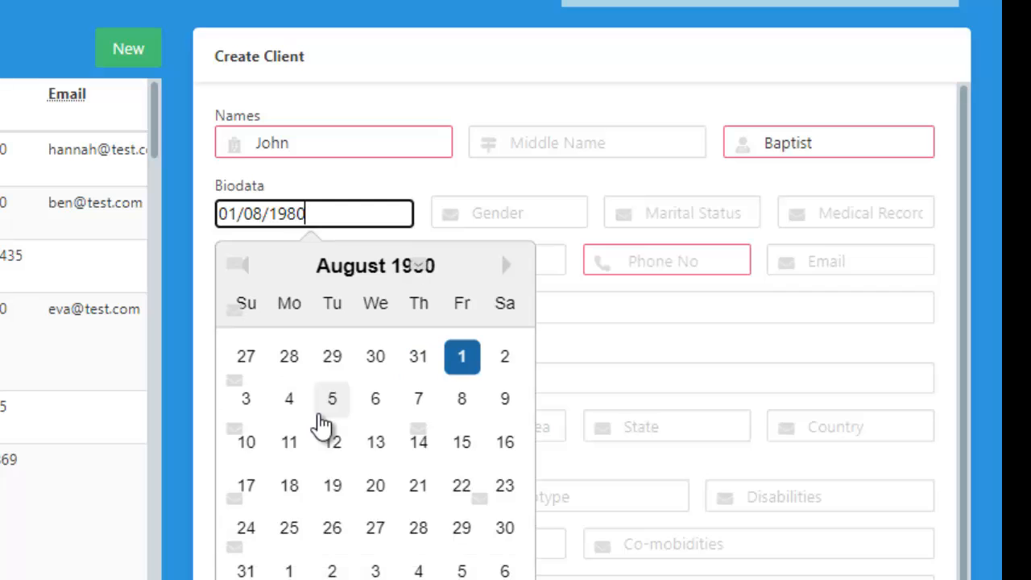
key(Return)
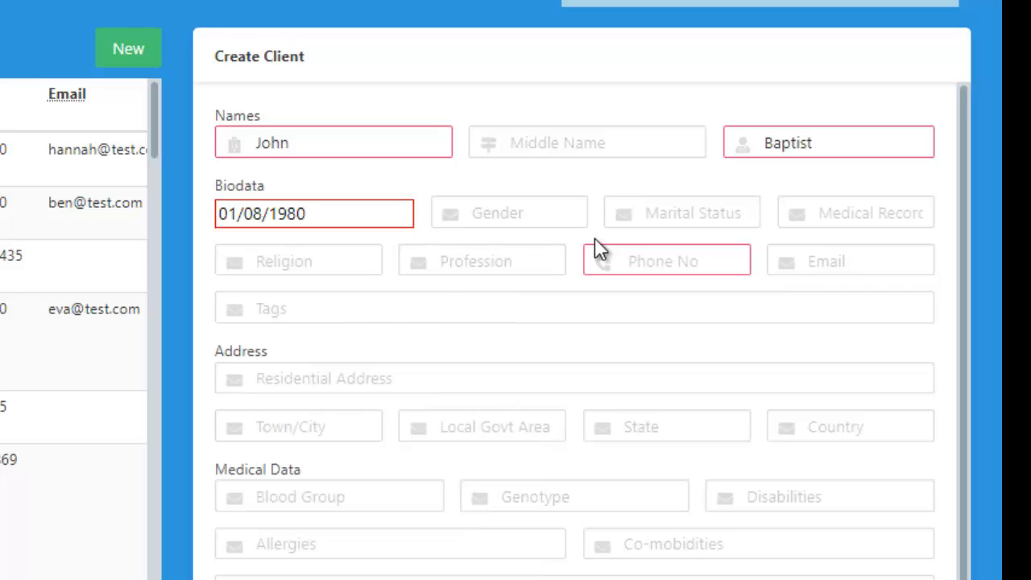
Step: Set the client's gender to Male and marital status to Married, leaving the medical record number blank
click(559, 214)
click(521, 269)
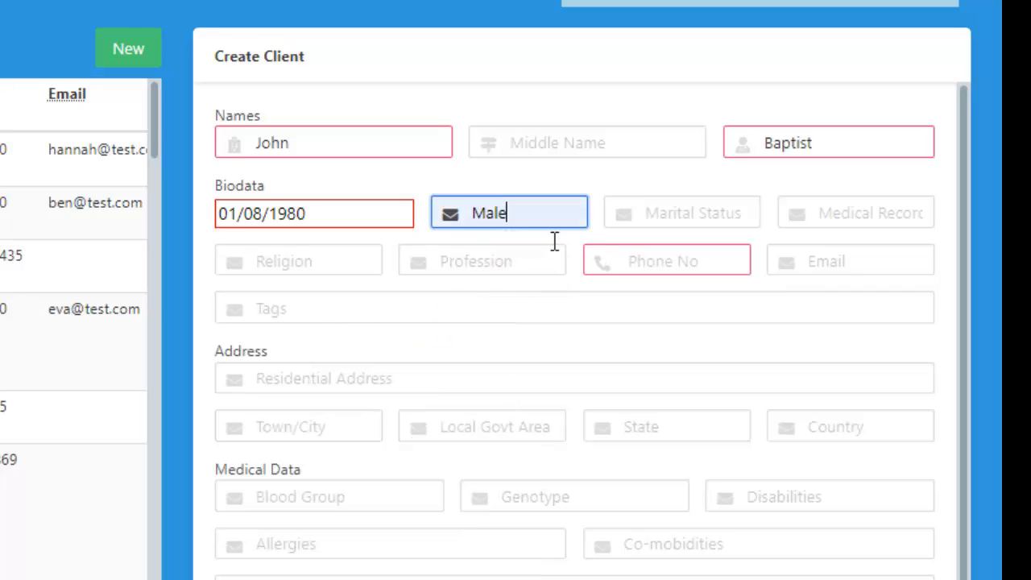
click(672, 213)
click(694, 266)
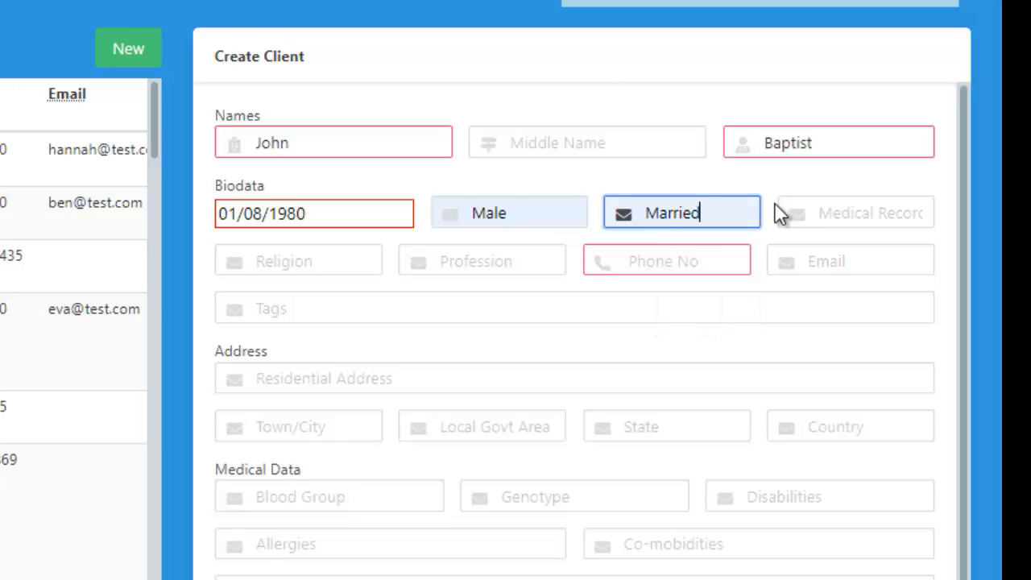
click(850, 208)
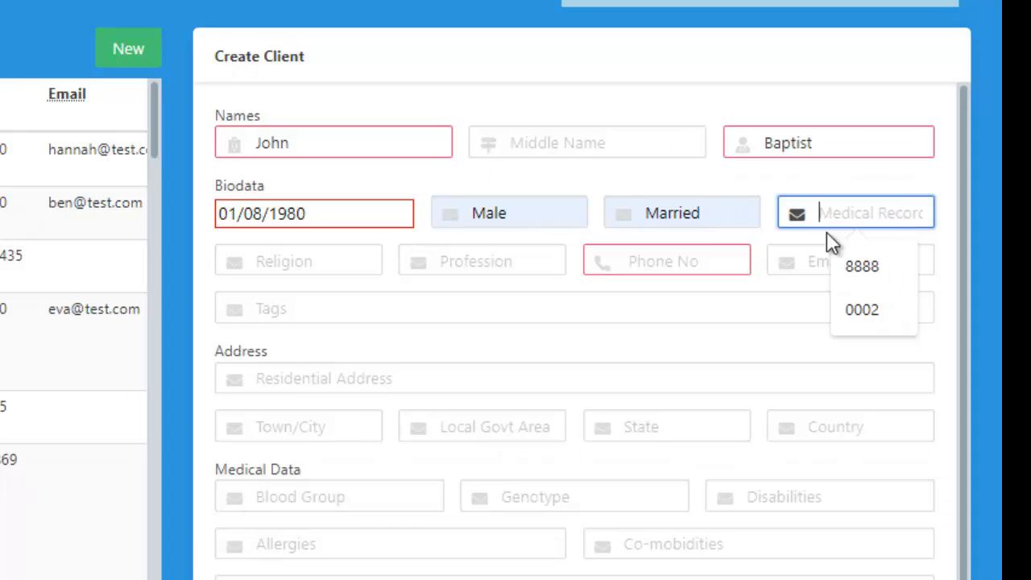
click(839, 184)
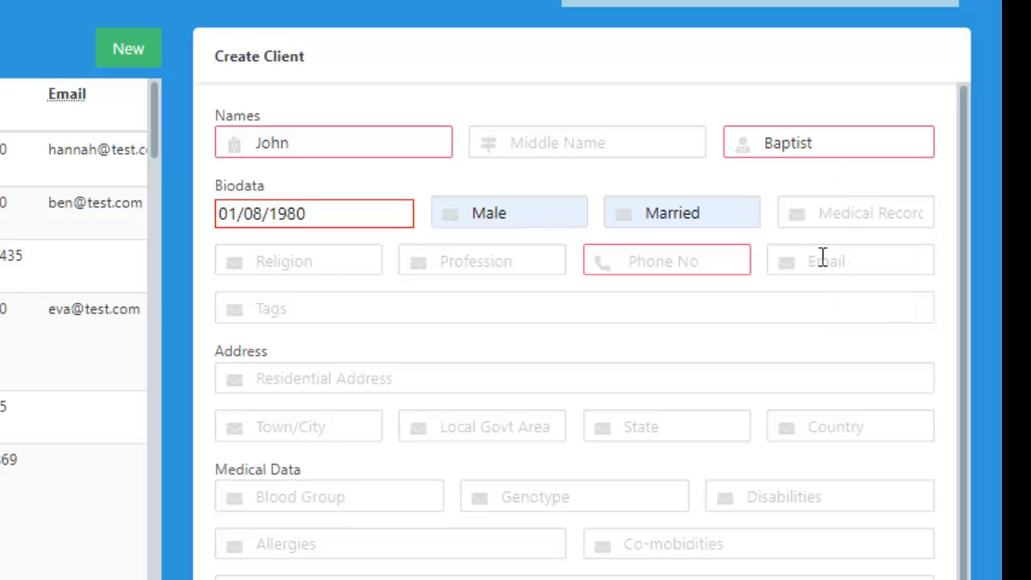
Step: Set the client's religion to Christian and profession to Engineer
click(343, 260)
click(331, 314)
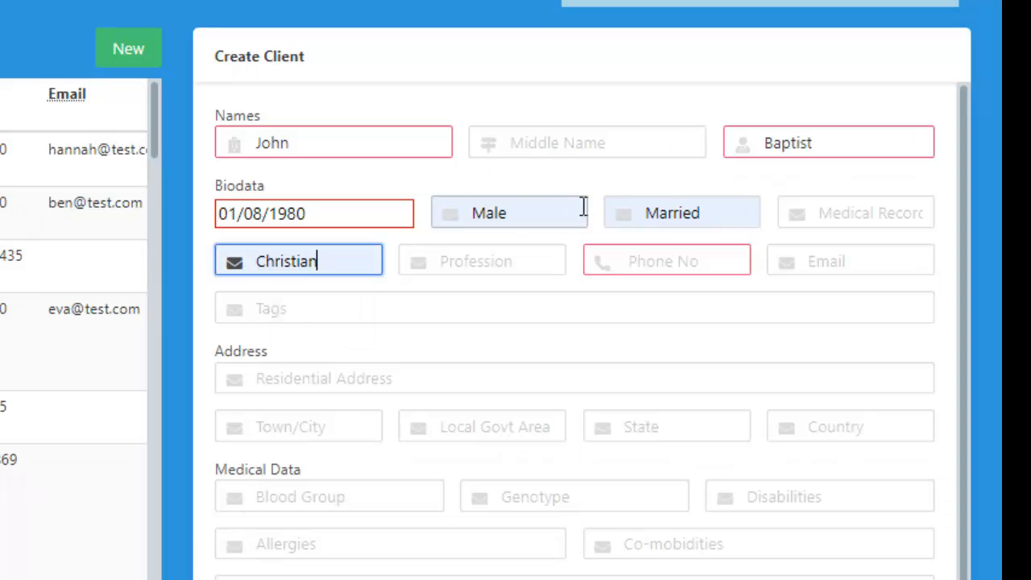
click(547, 259)
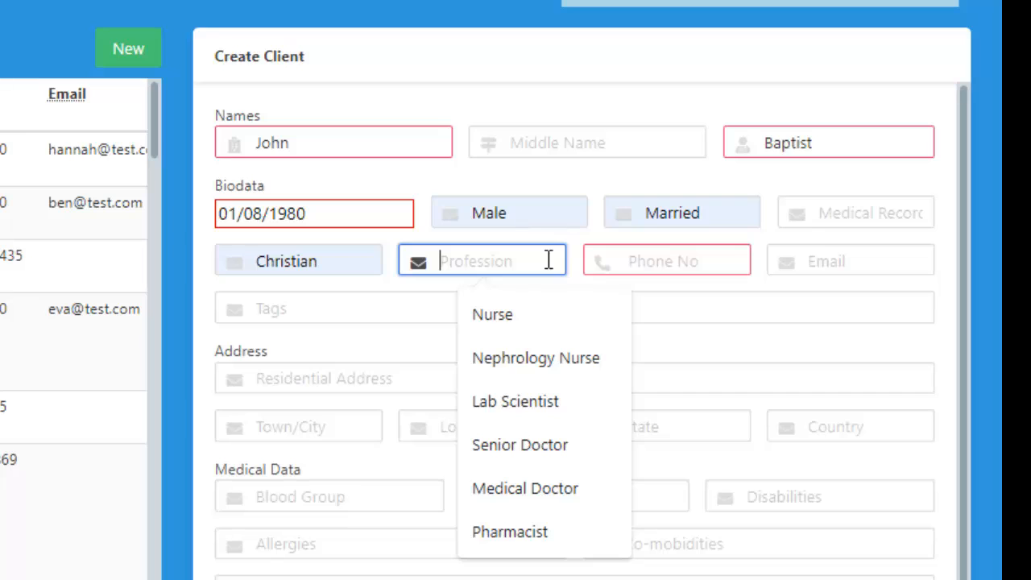
text(Engineer)
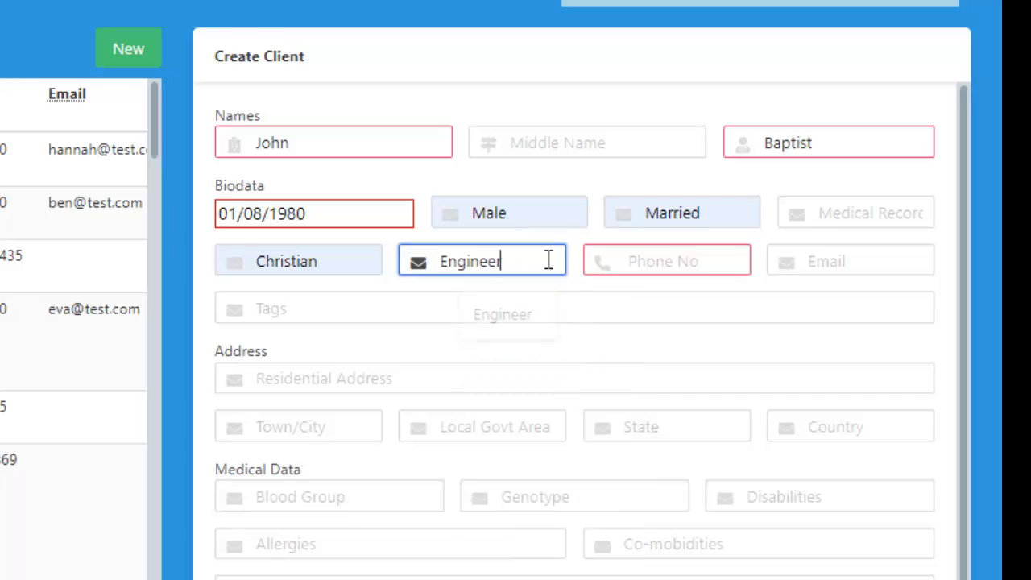
Step: Enter the client's phone number in the biodata section, picking the matching saved entry
click(658, 265)
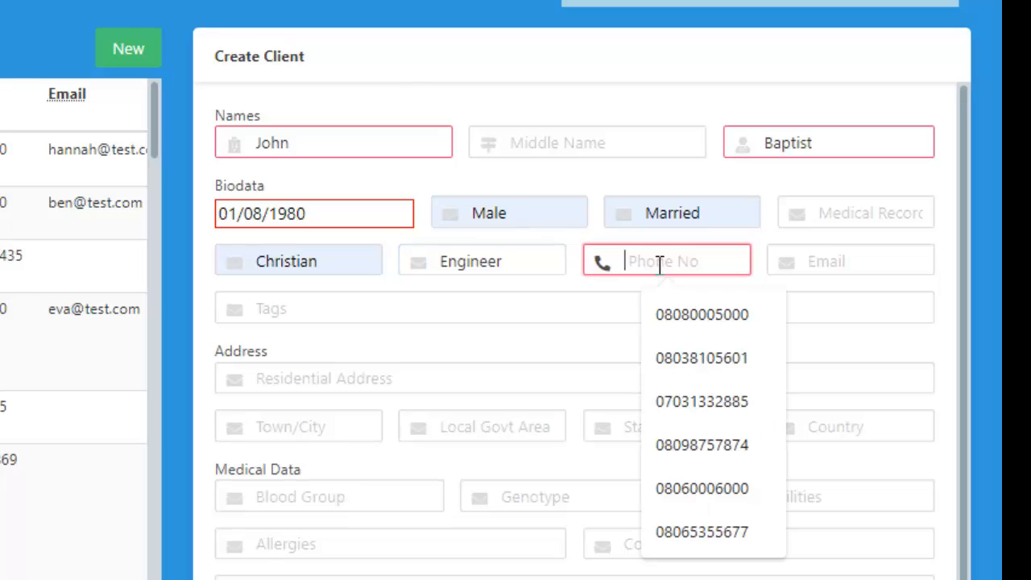
text(08)
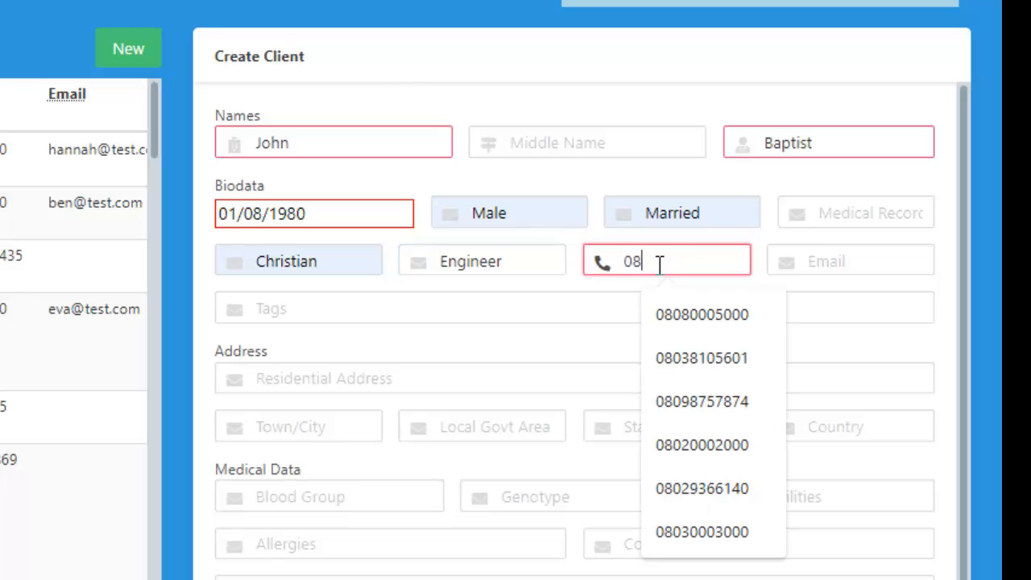
text(03000)
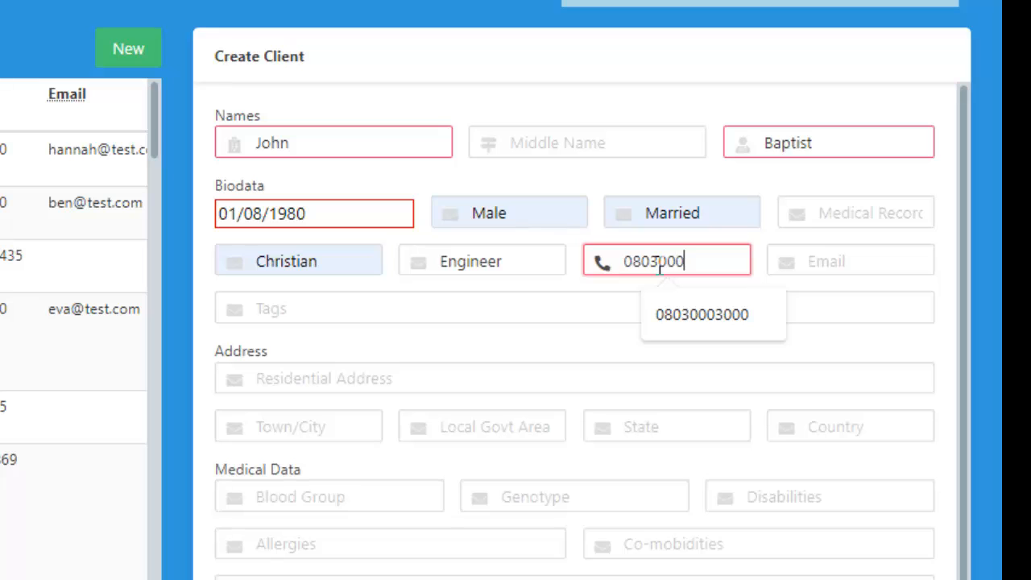
click(680, 311)
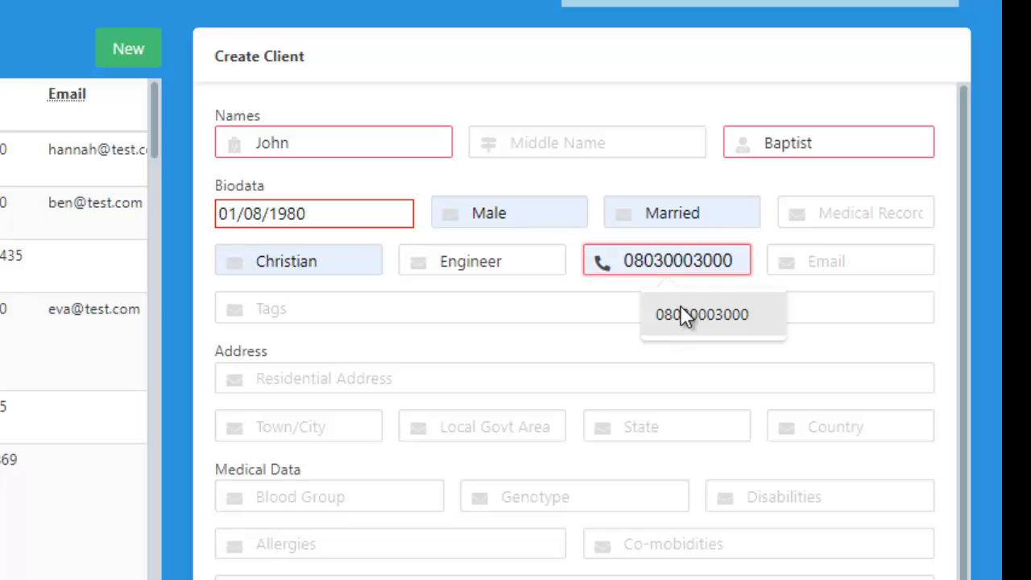
Step: Fill in the client's email address in the biodata section
click(869, 250)
text(j)
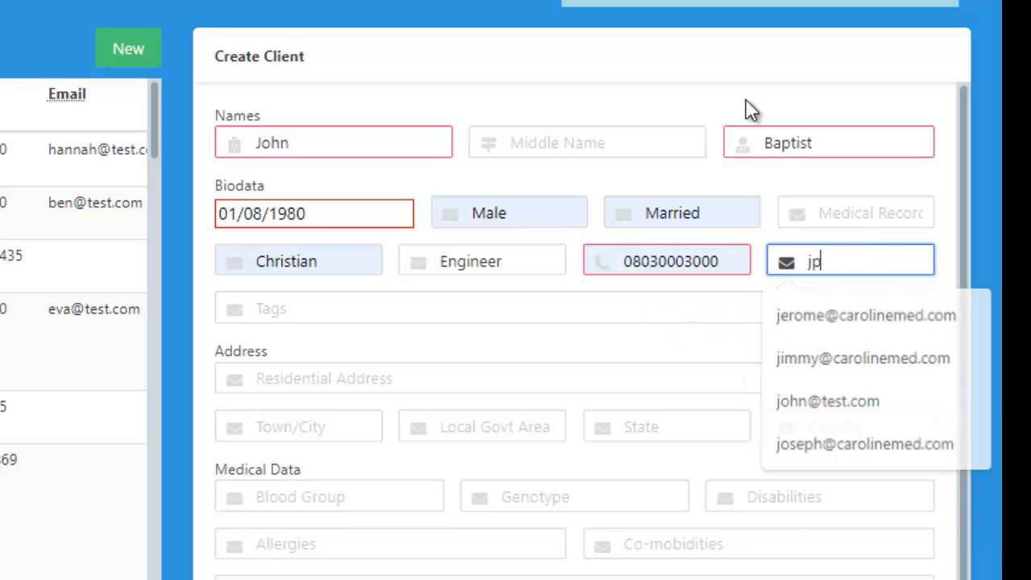
text(p)
key(BackSpace)
text(ohn@test)
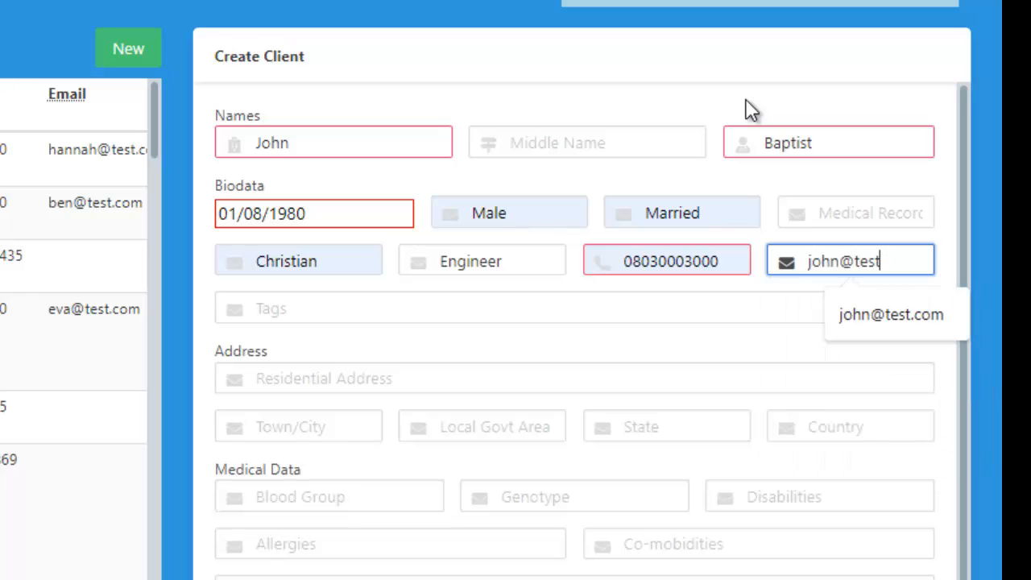
text(.com)
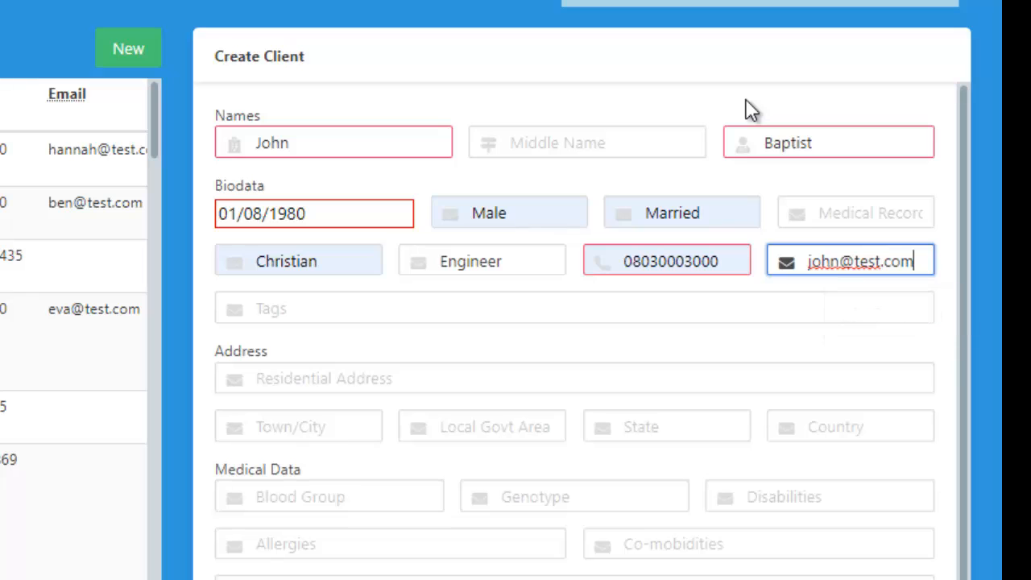
Step: Fill the client's tags with the saved first and last name entry, and append a comma and a name variant
click(394, 306)
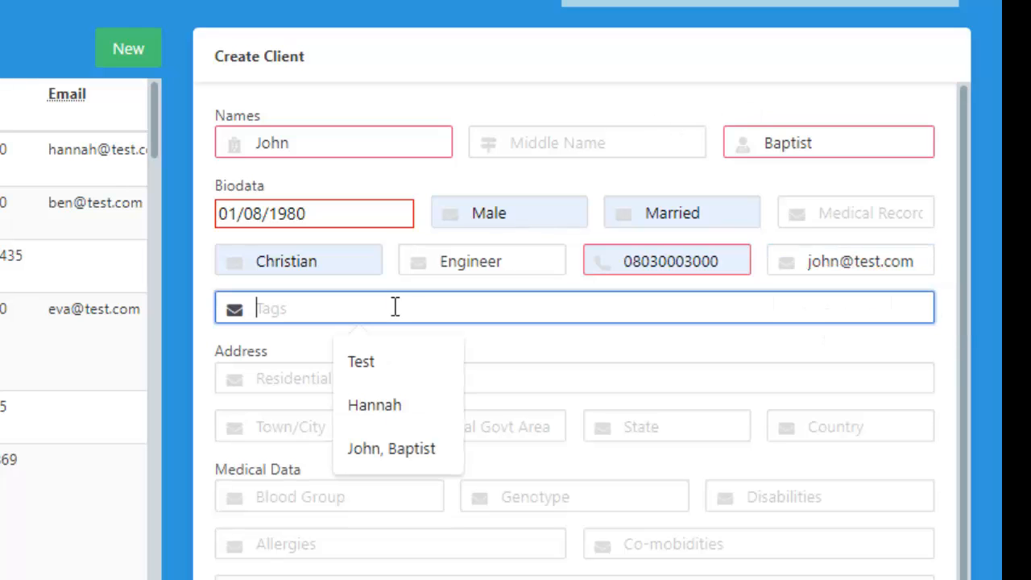
click(400, 448)
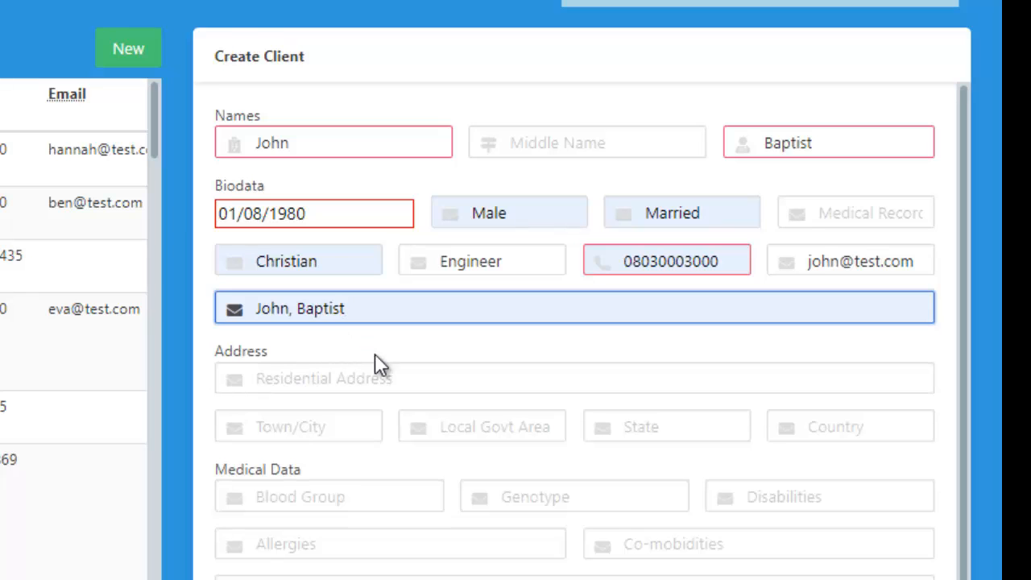
text(<)
key(BackSpace)
key(BackSpace)
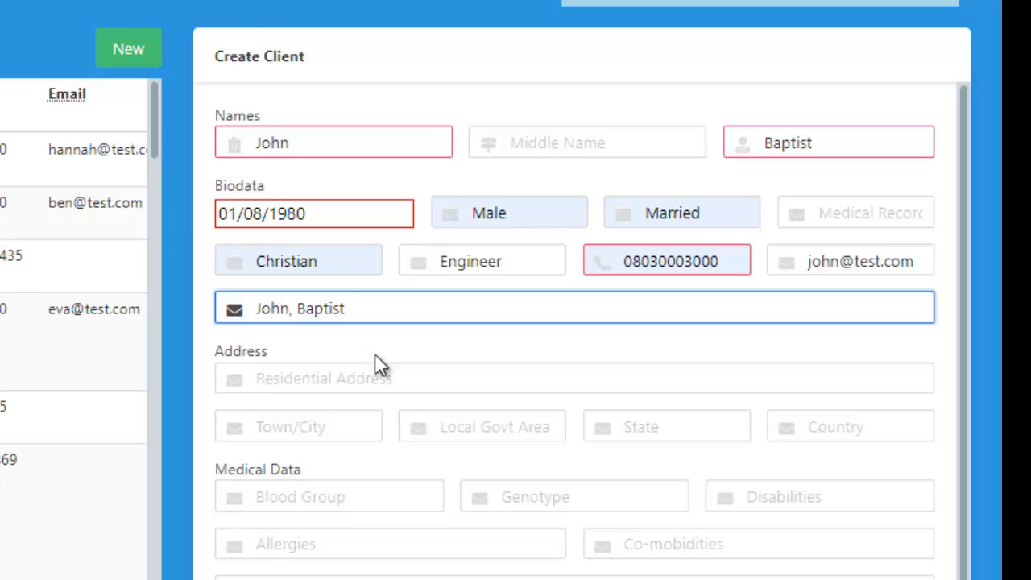
text(, Johnde)
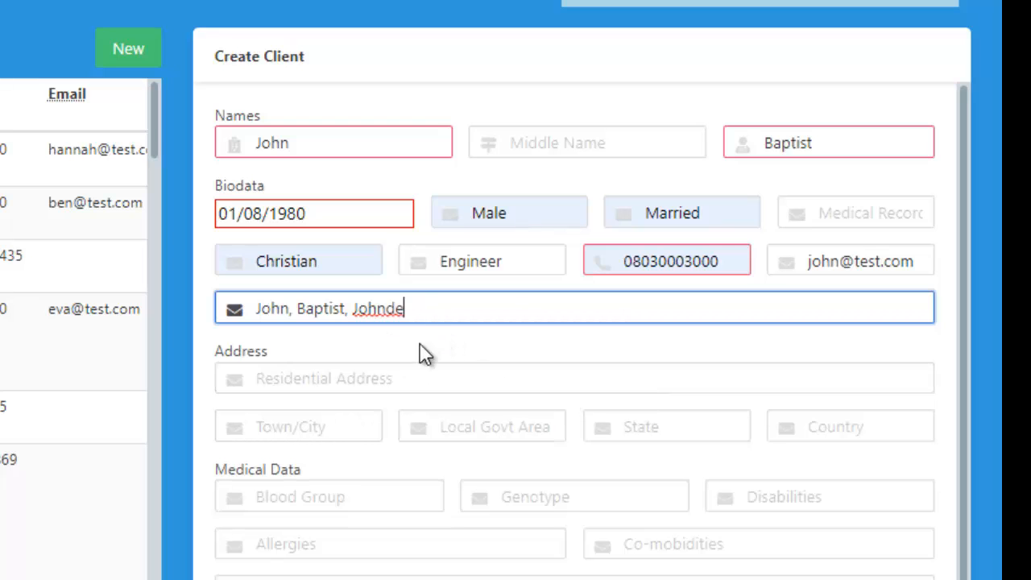
Step: Enter the client's residential street address, town and local government area from the saved suggestions
click(367, 384)
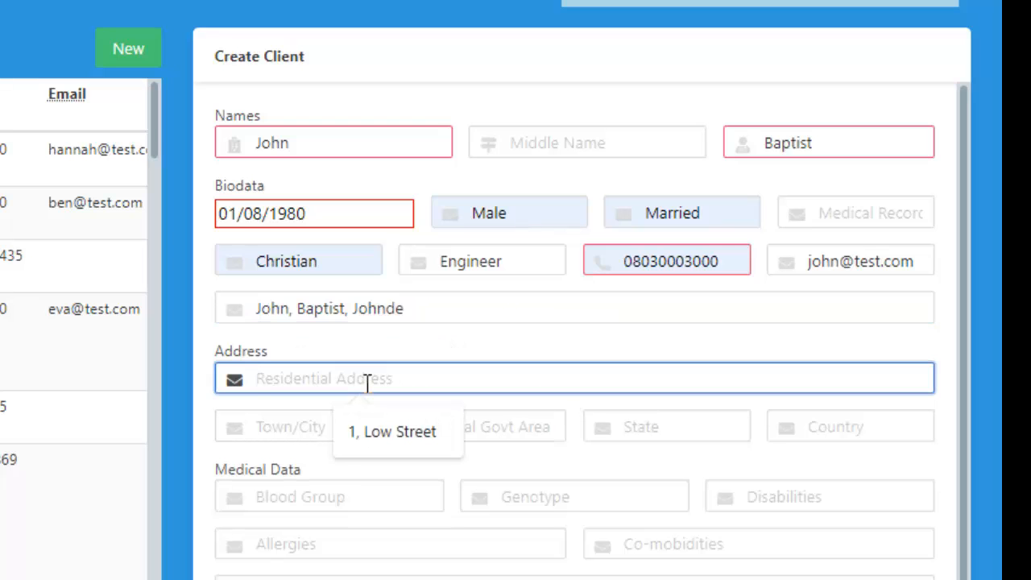
click(370, 439)
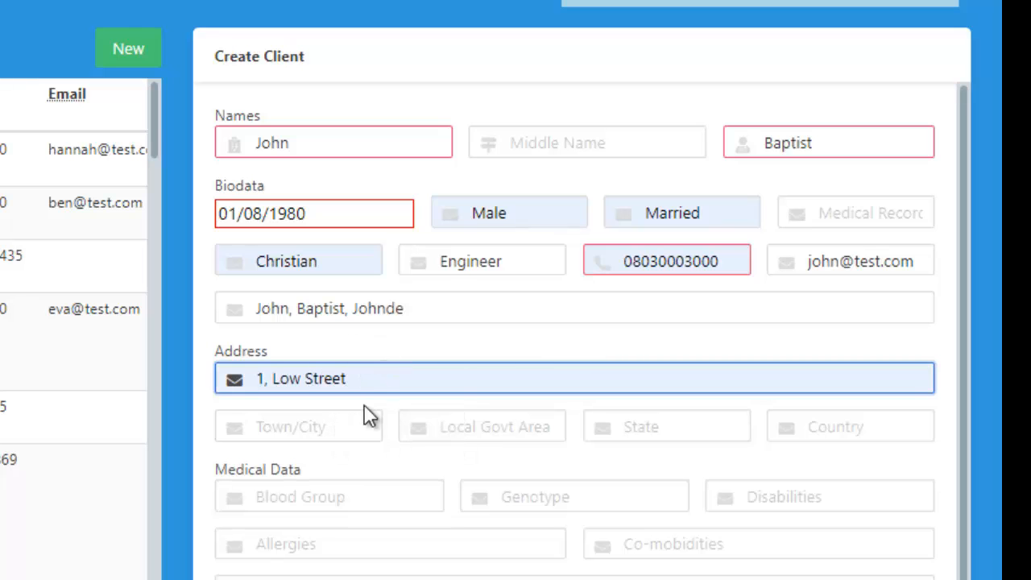
click(340, 424)
click(331, 488)
click(451, 426)
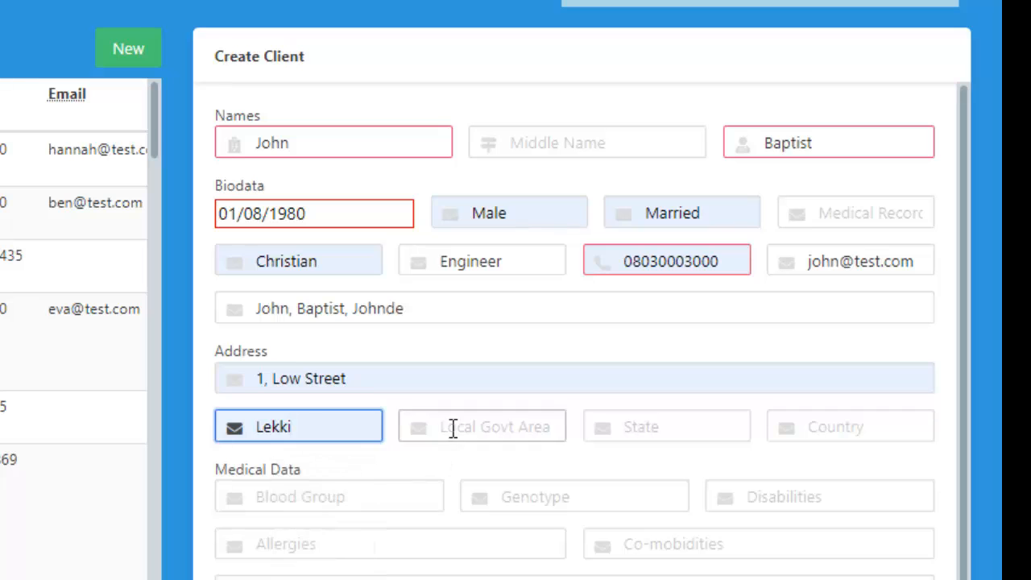
click(478, 478)
Step: Set the client's state to Lagos and country to Nigeria in the address section
click(647, 416)
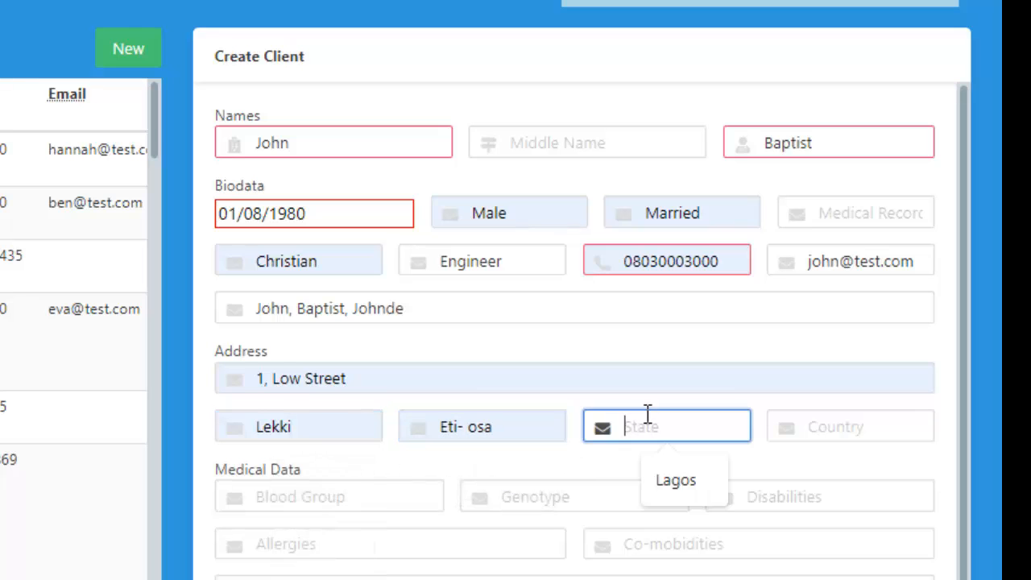
click(670, 481)
click(856, 410)
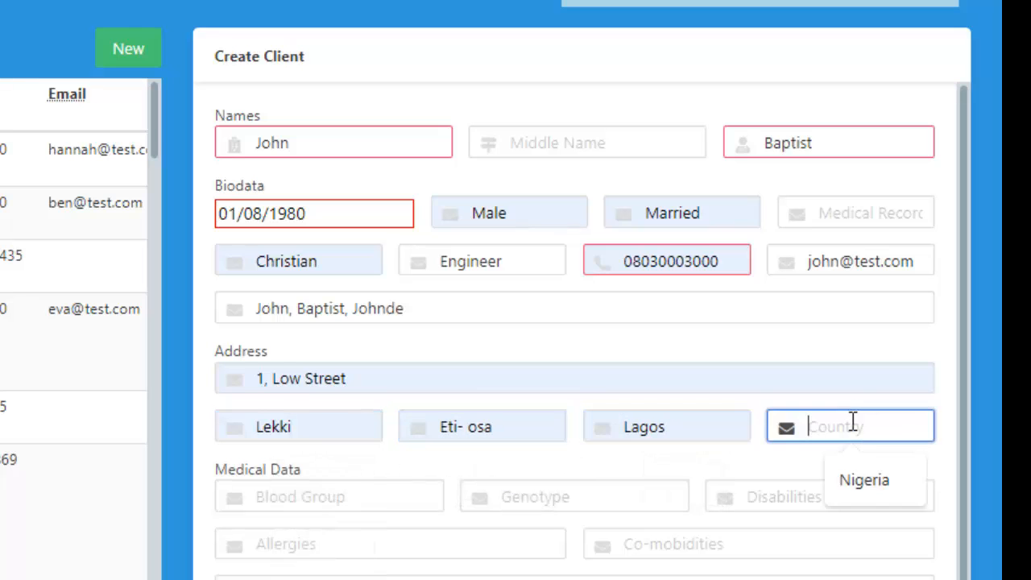
click(851, 479)
Step: Set the client's blood group to O+, genotype to AA and disabilities to None in the medical data
click(384, 498)
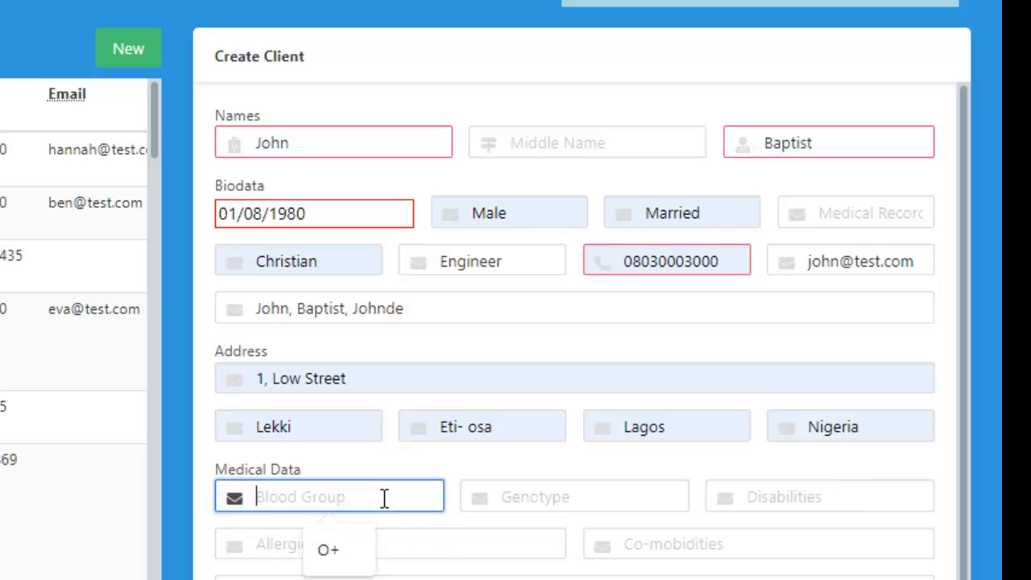
click(326, 548)
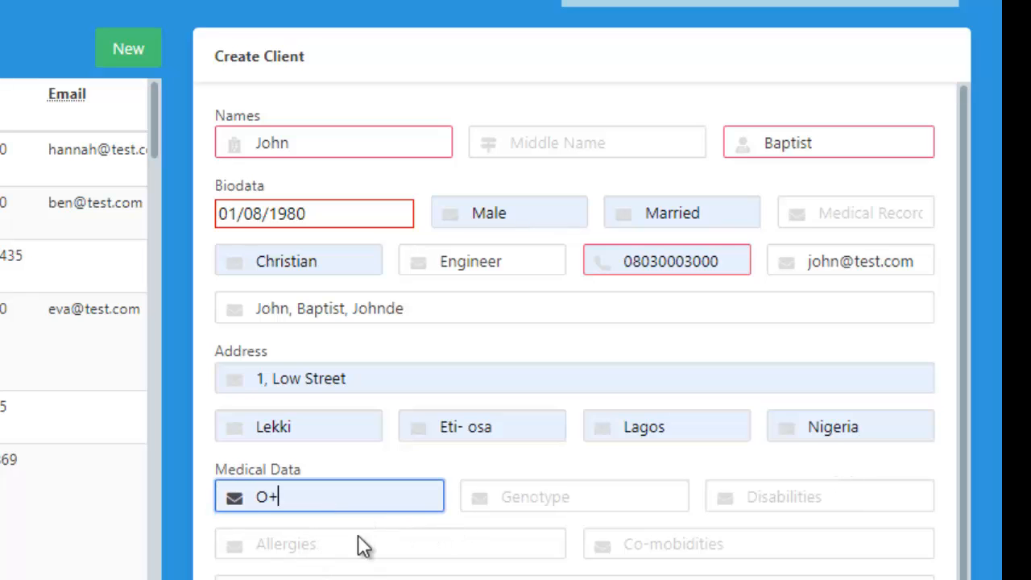
click(558, 498)
click(571, 548)
click(766, 493)
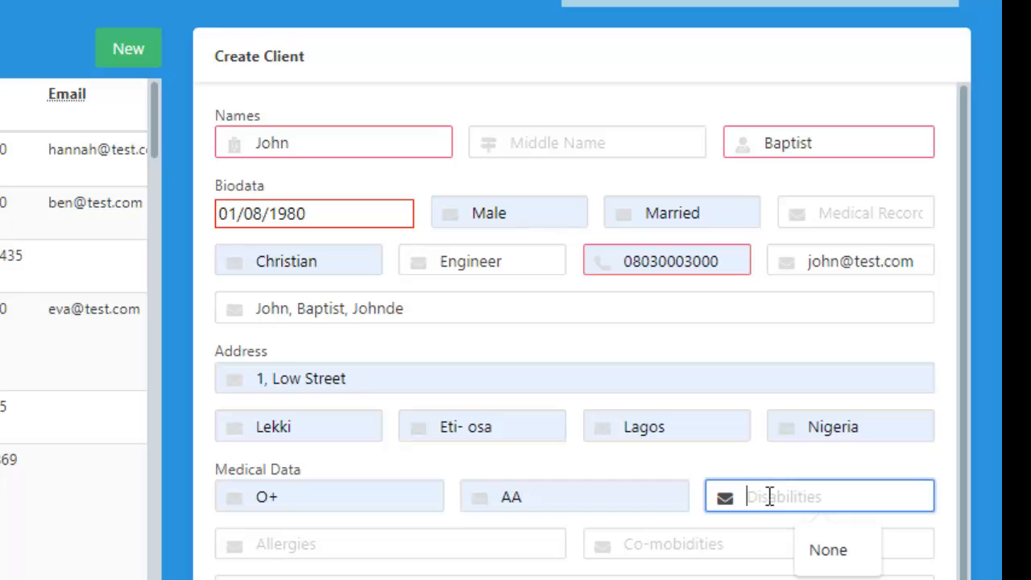
click(828, 548)
click(830, 551)
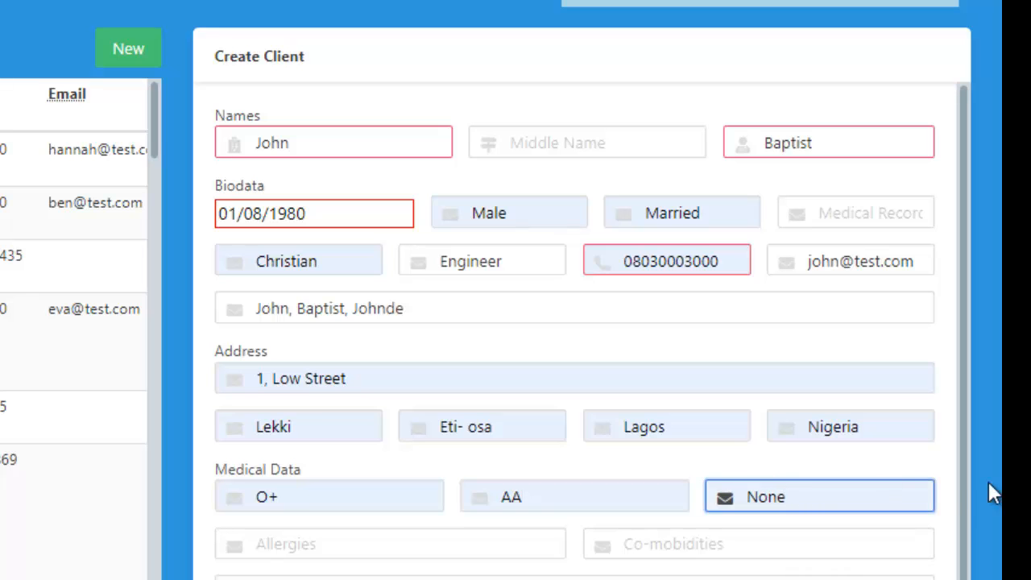
Step: Set the client's allergies to Peanuts and co-morbidities to Diabetes in the medical data
scroll(805, 402, down, 1)
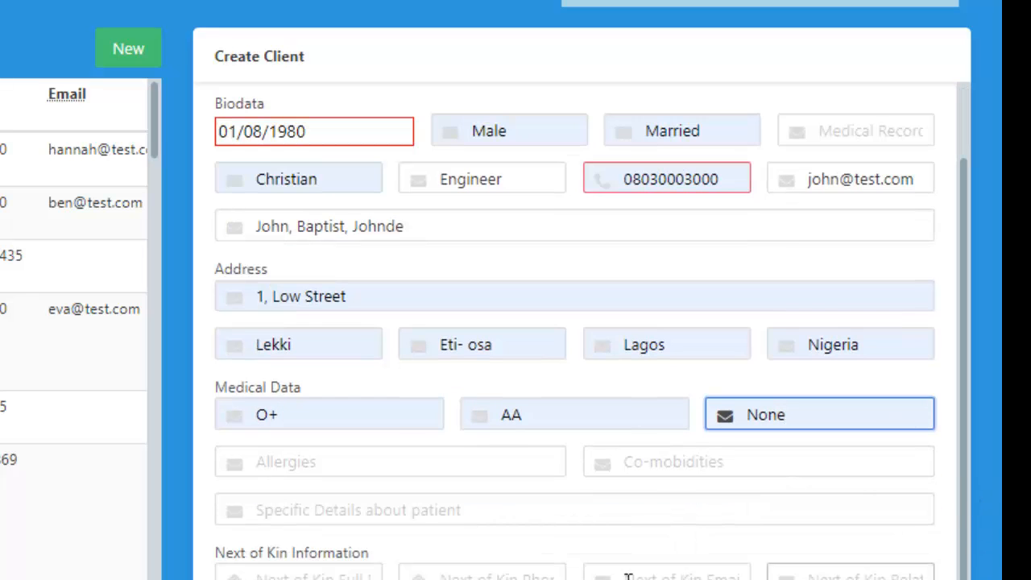
click(352, 462)
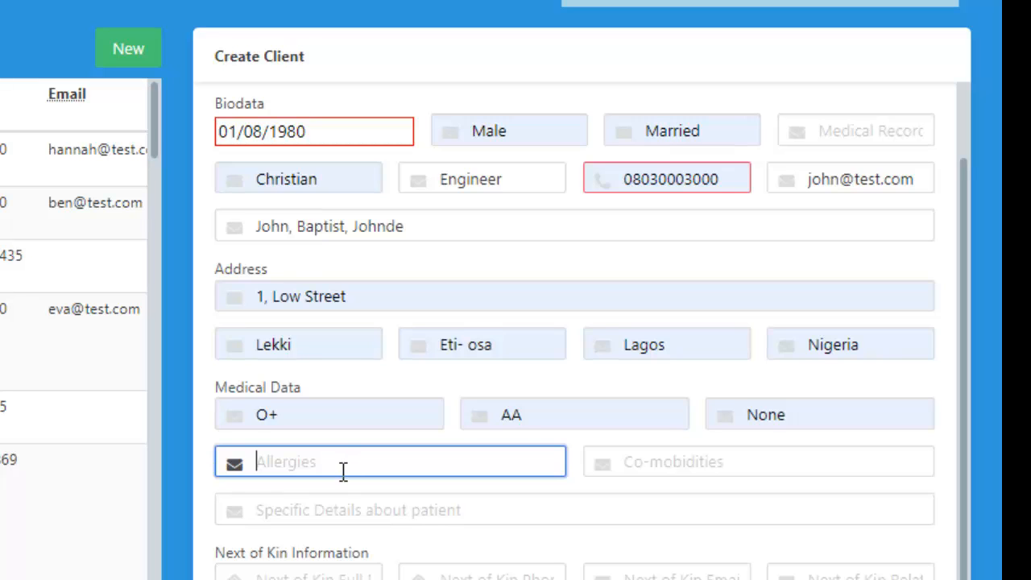
text(Pea)
click(366, 520)
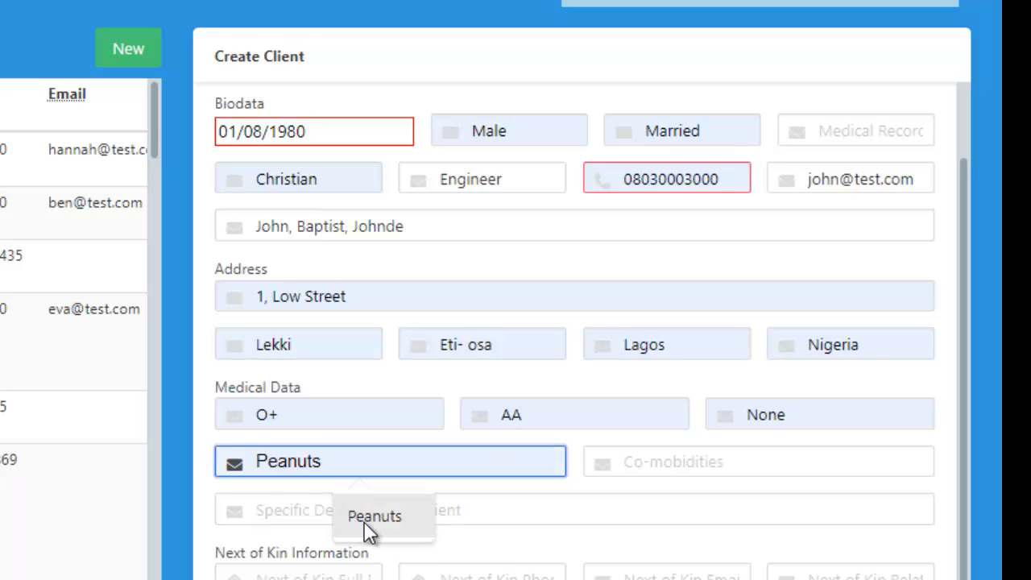
click(674, 457)
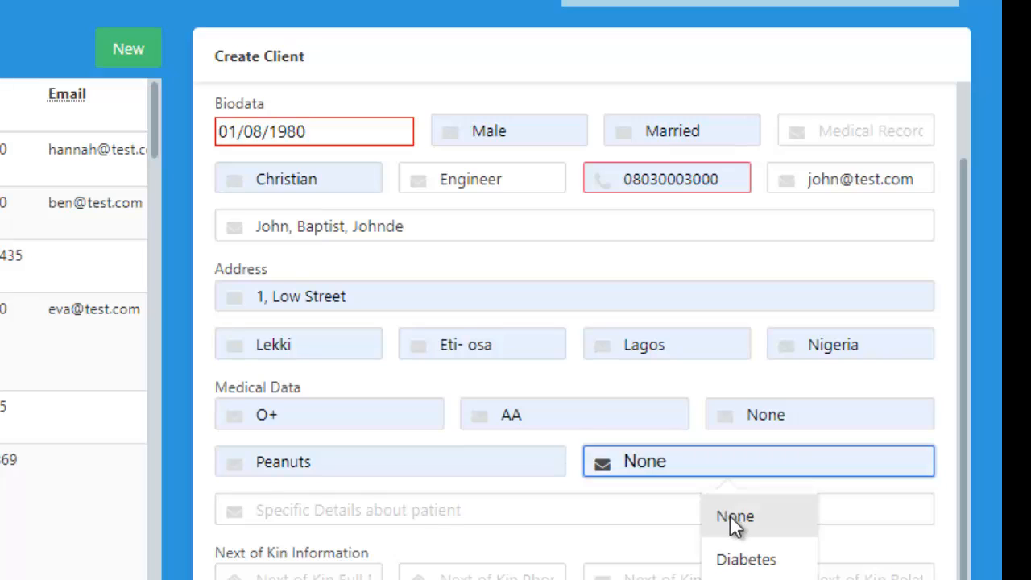
click(734, 561)
click(330, 513)
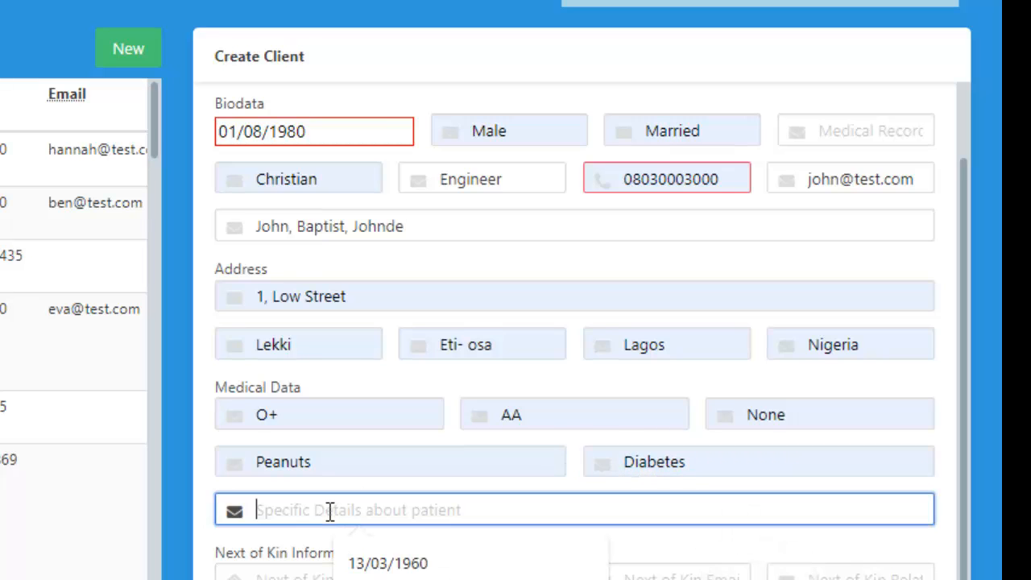
double_click(421, 483)
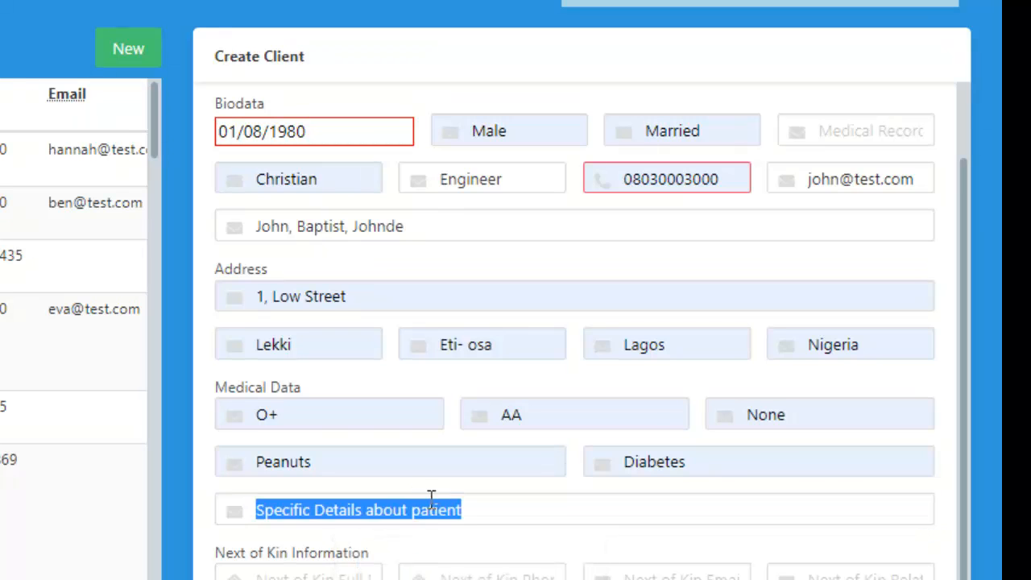
click(484, 509)
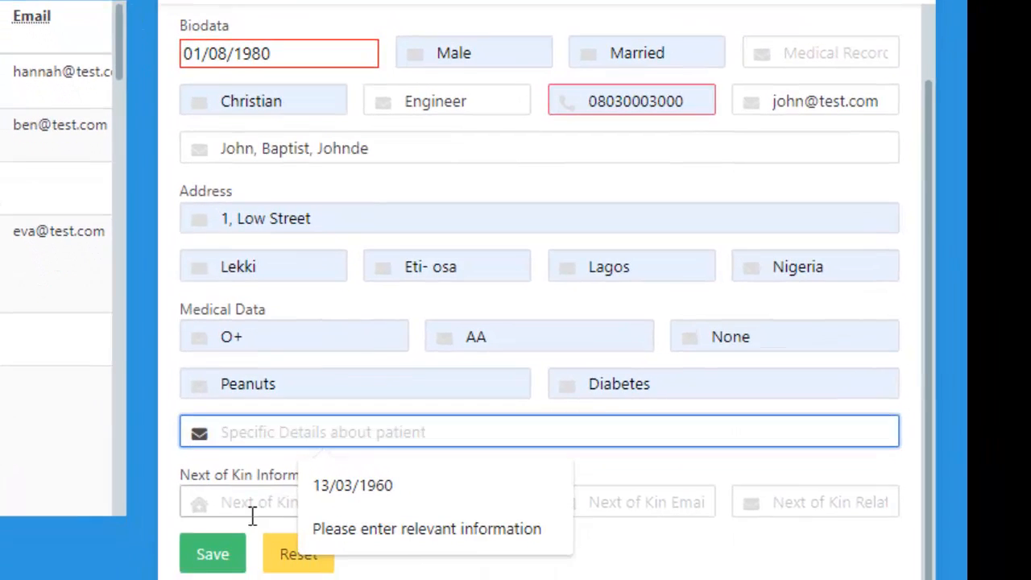
Step: Fill in the next of kin's full name and phone number from the saved suggestions
click(248, 508)
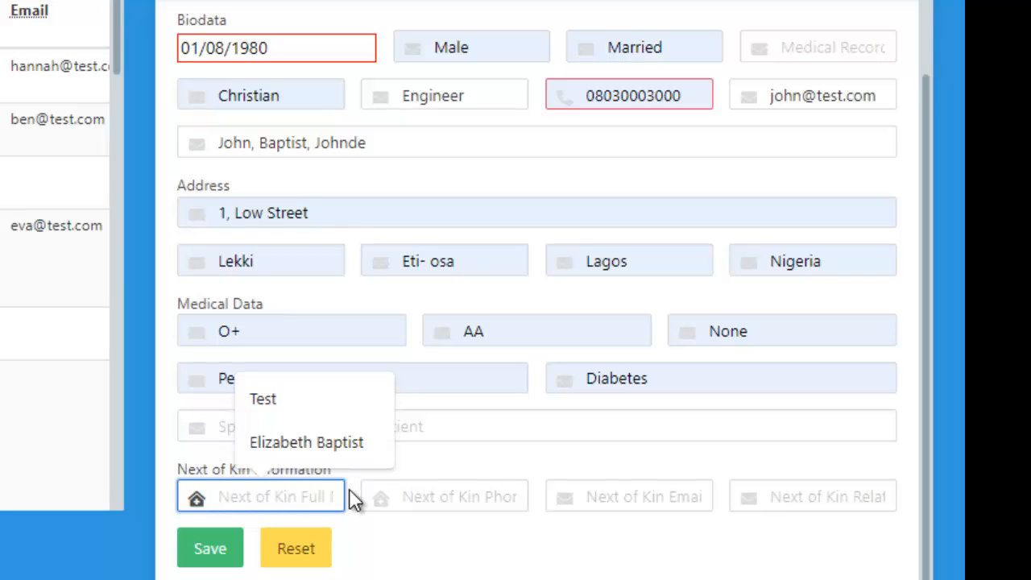
click(320, 441)
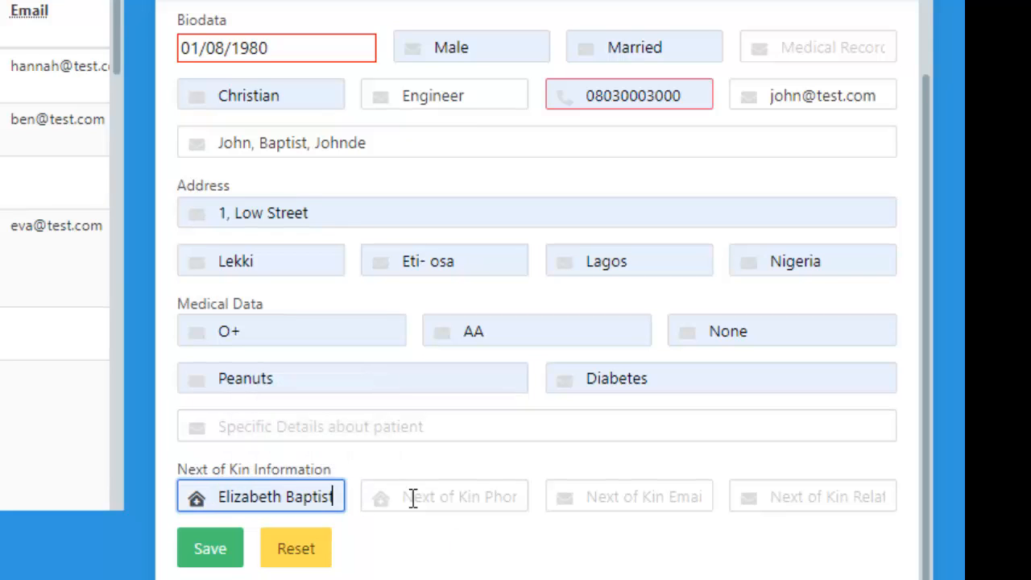
click(464, 489)
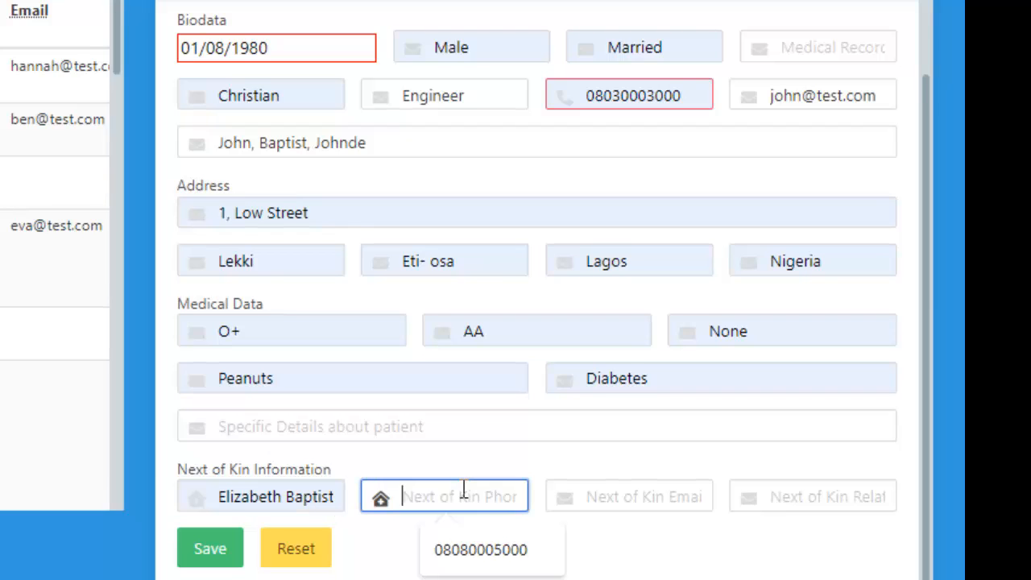
click(481, 553)
Step: Fill in the next of kin's email address and set the relationship to Wife
click(635, 495)
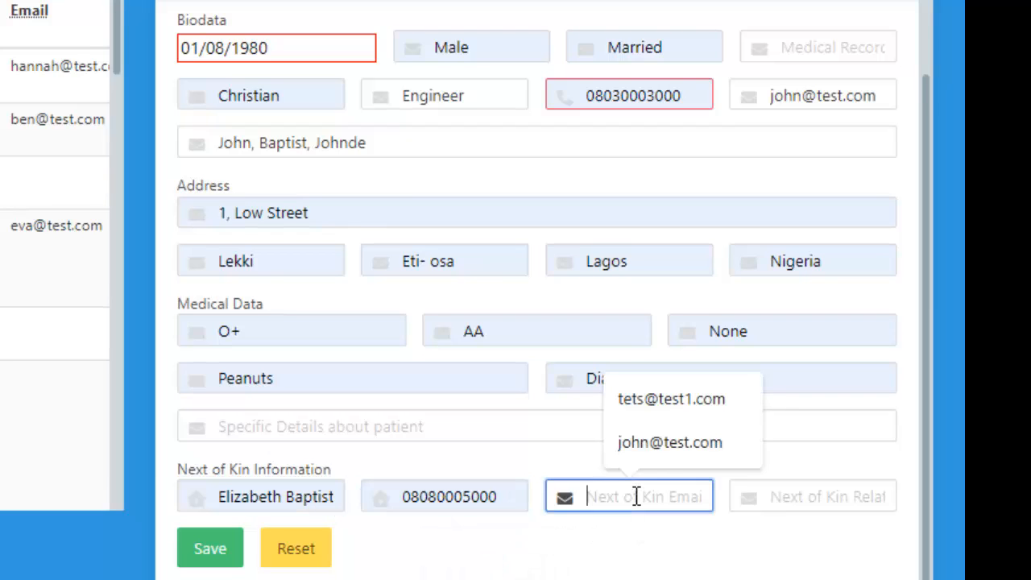
click(689, 454)
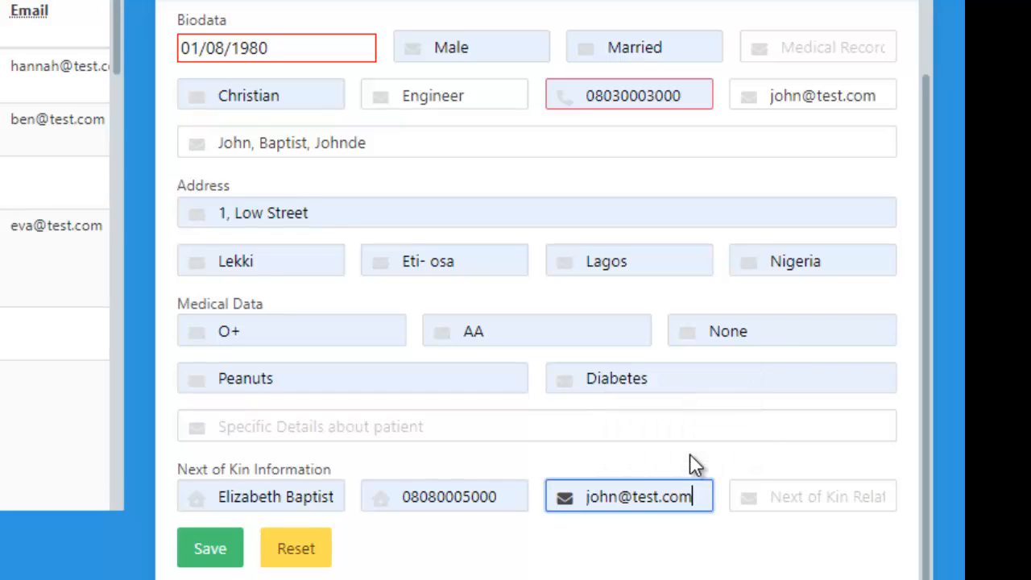
click(778, 499)
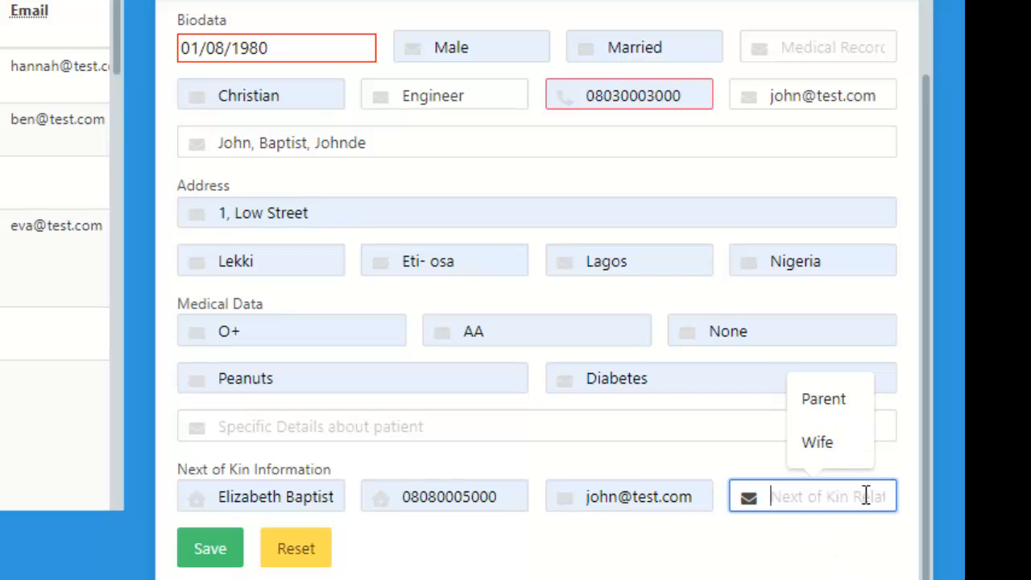
click(833, 449)
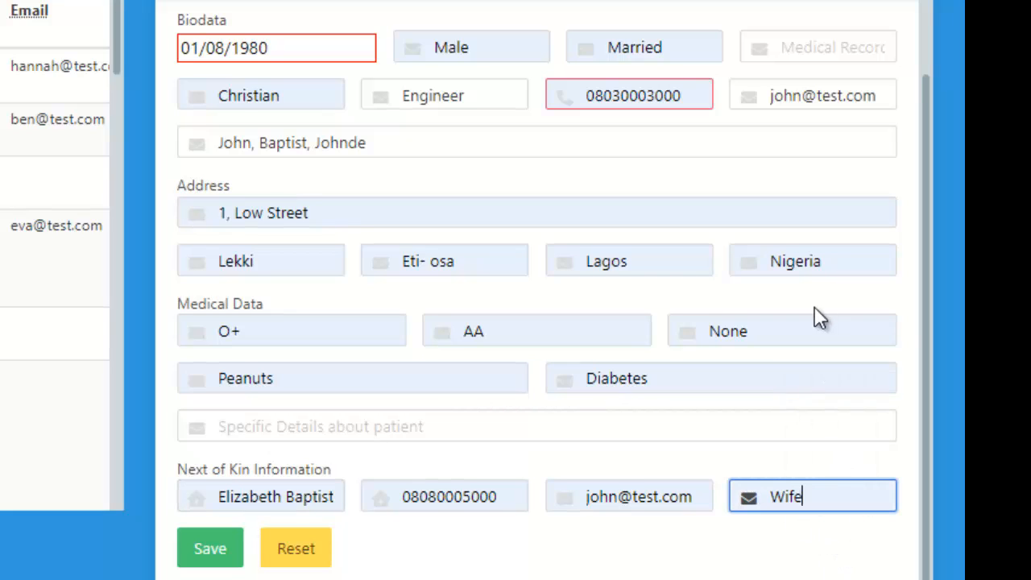
scroll(928, 306, up, 1)
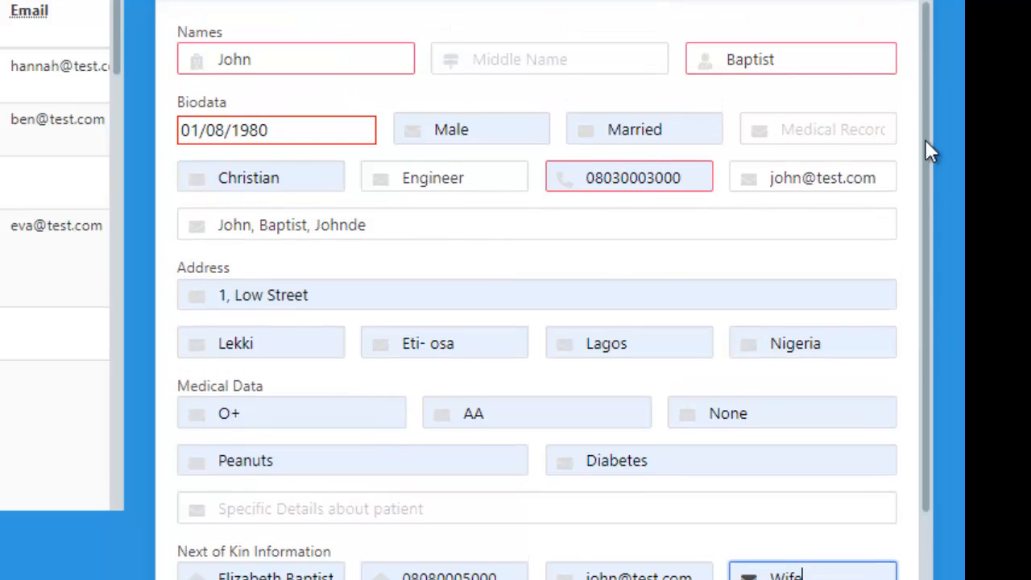
Step: Save the new client, confirm the patient registration and dismiss the similar-client check
scroll(905, 403, down, 1)
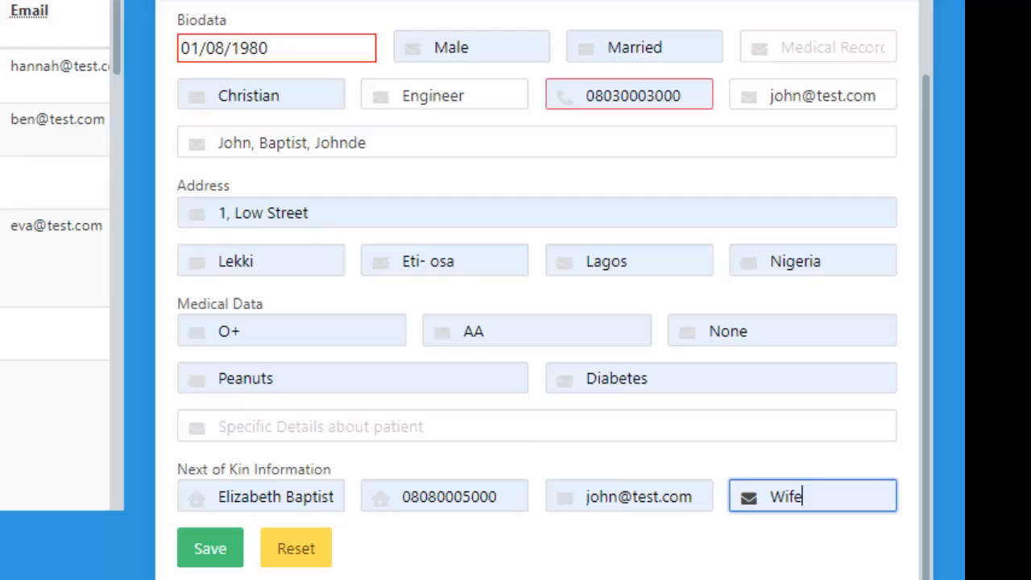
click(209, 552)
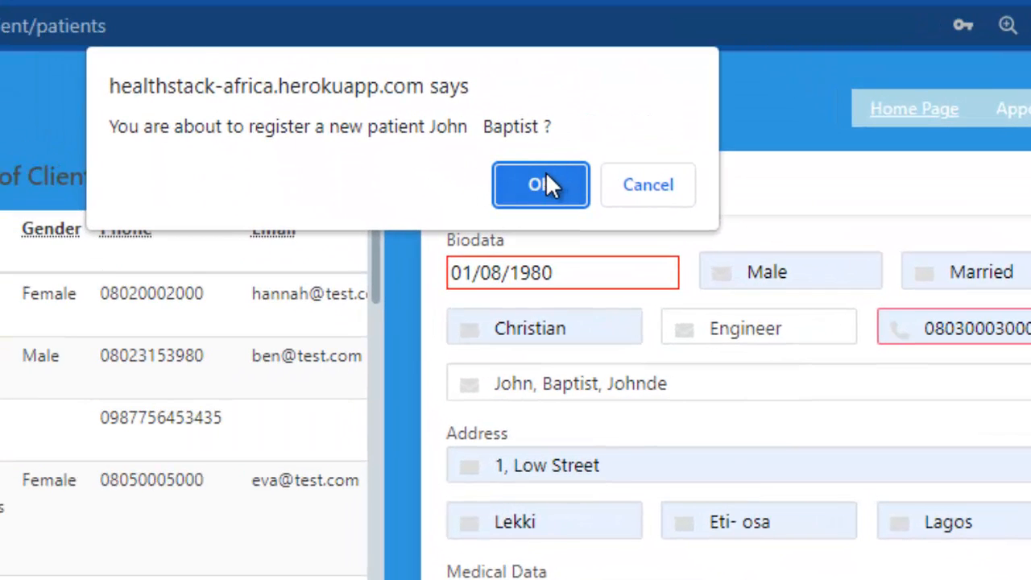
click(545, 173)
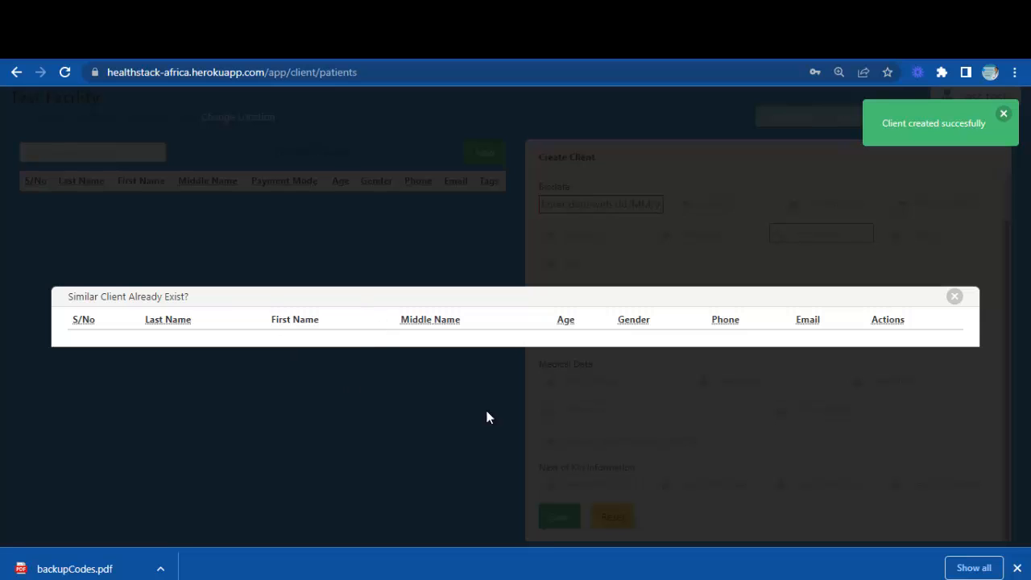
click(955, 298)
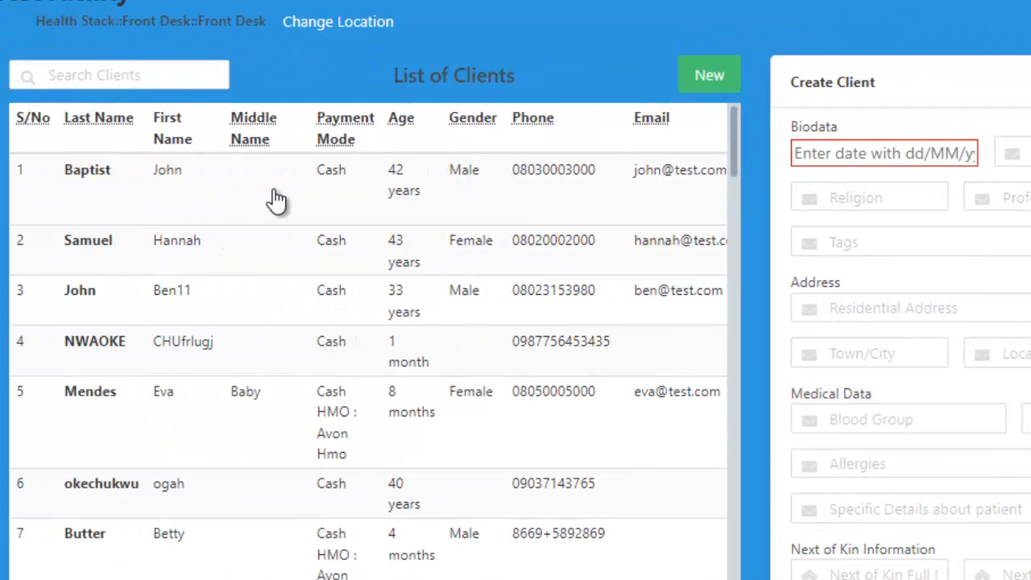
Step: Open the newly registered client's record and review the details through to the next of kin information
click(362, 196)
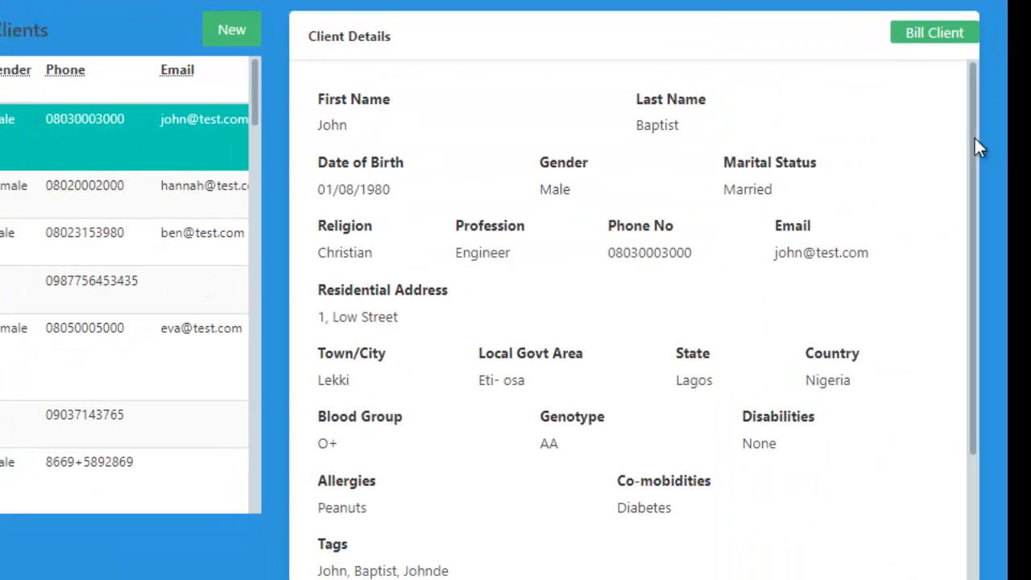
drag(970, 139, 969, 255)
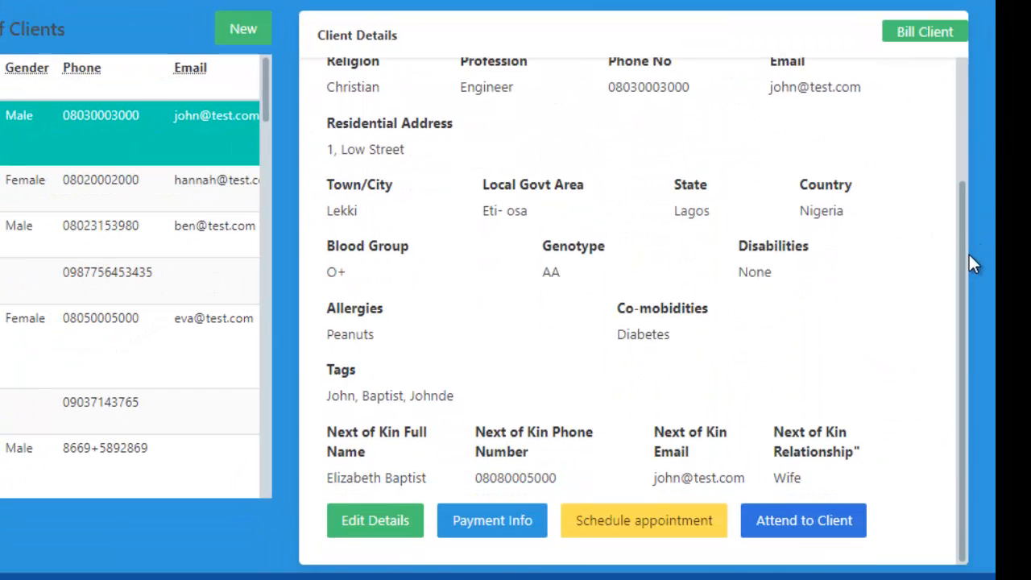
Step: Open the client's details for editing, look over the modifiable fields and cancel without changing anything
click(388, 525)
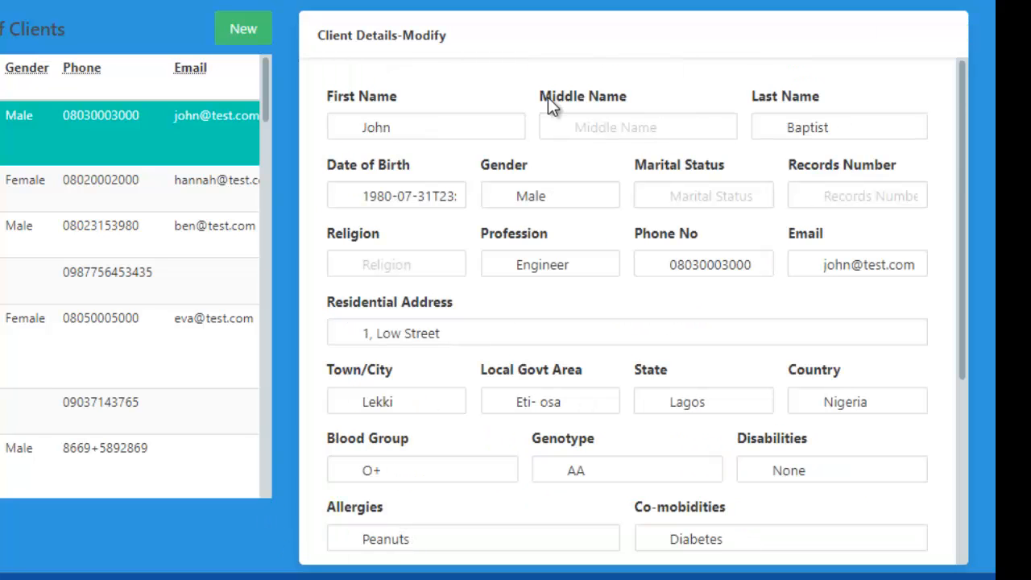
click(641, 122)
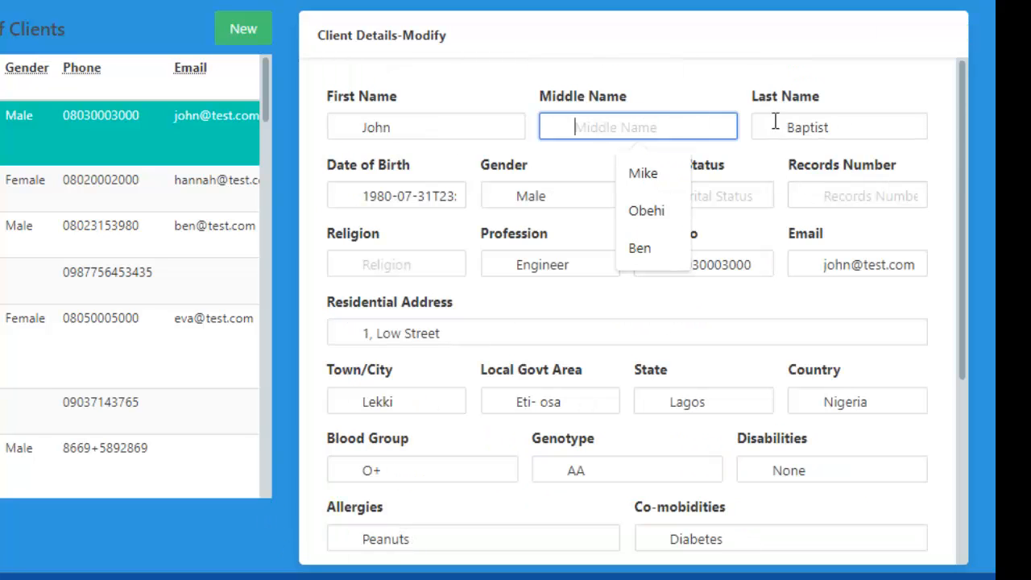
click(838, 202)
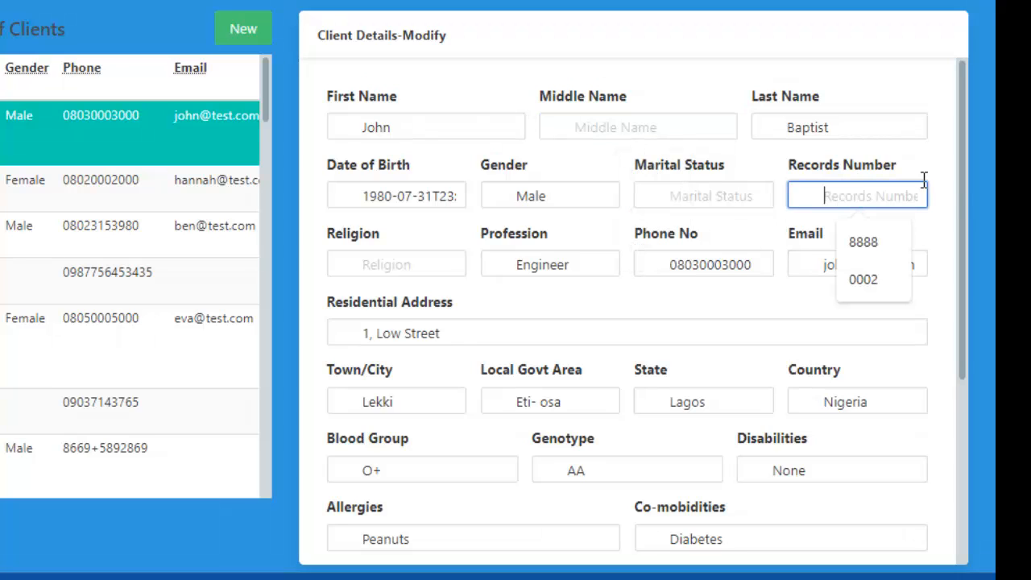
click(969, 160)
drag(963, 152, 961, 366)
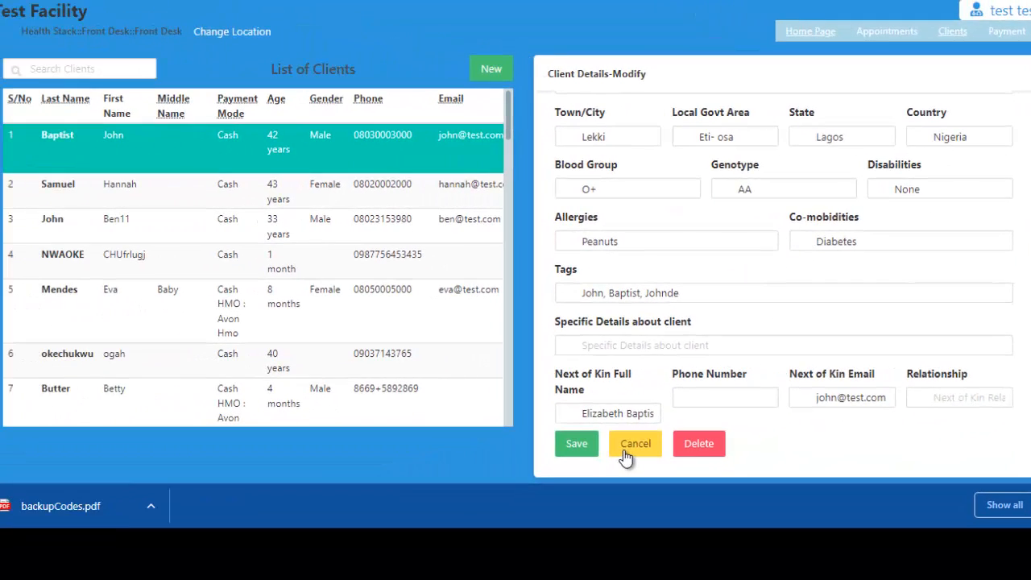
click(553, 474)
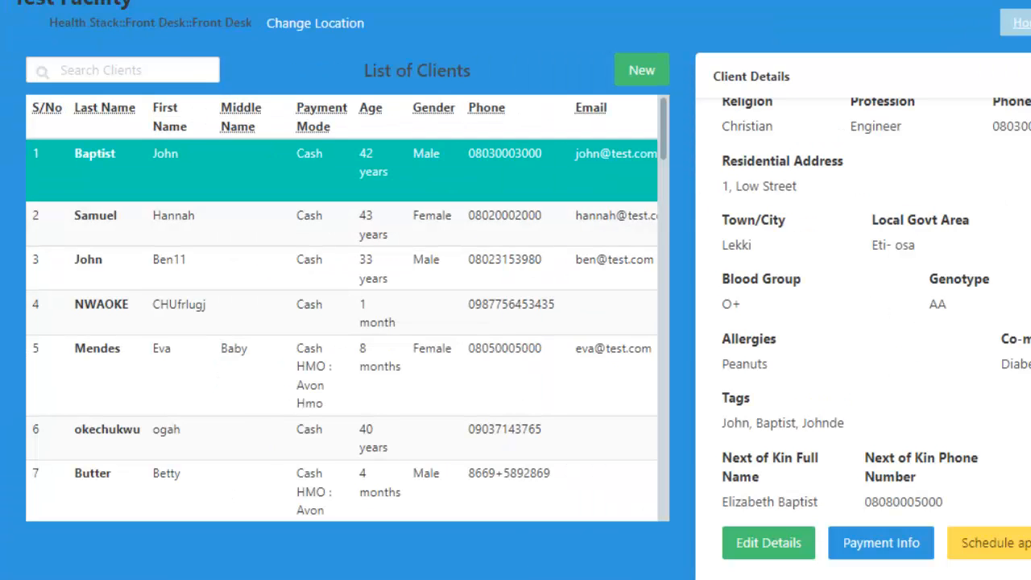
Step: Open the list of application modules under the signed-in account
mouse_move(1005, 380)
mouse_down()
mouse_move(1005, 295)
mouse_move(1004, 379)
mouse_up()
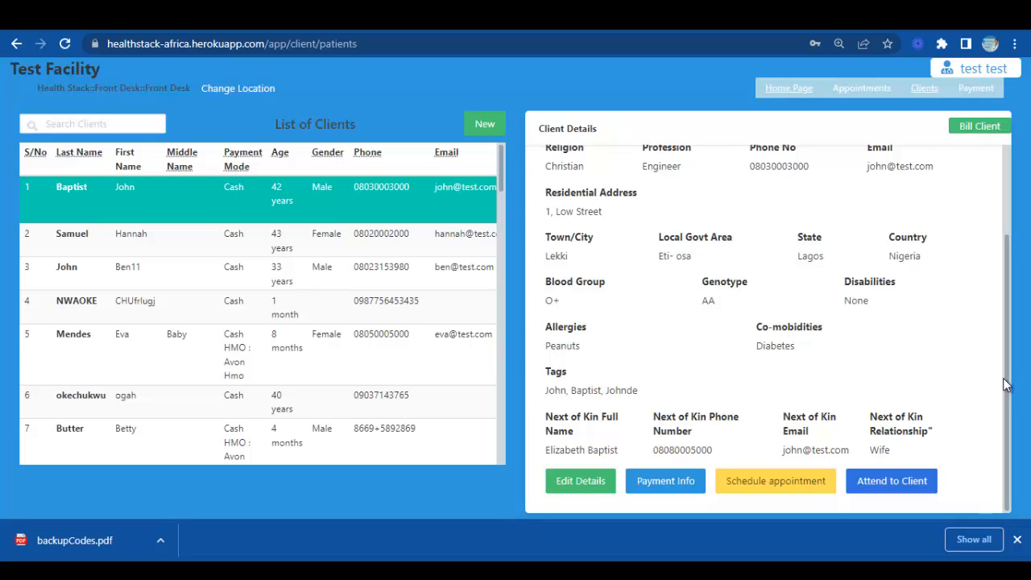
click(987, 69)
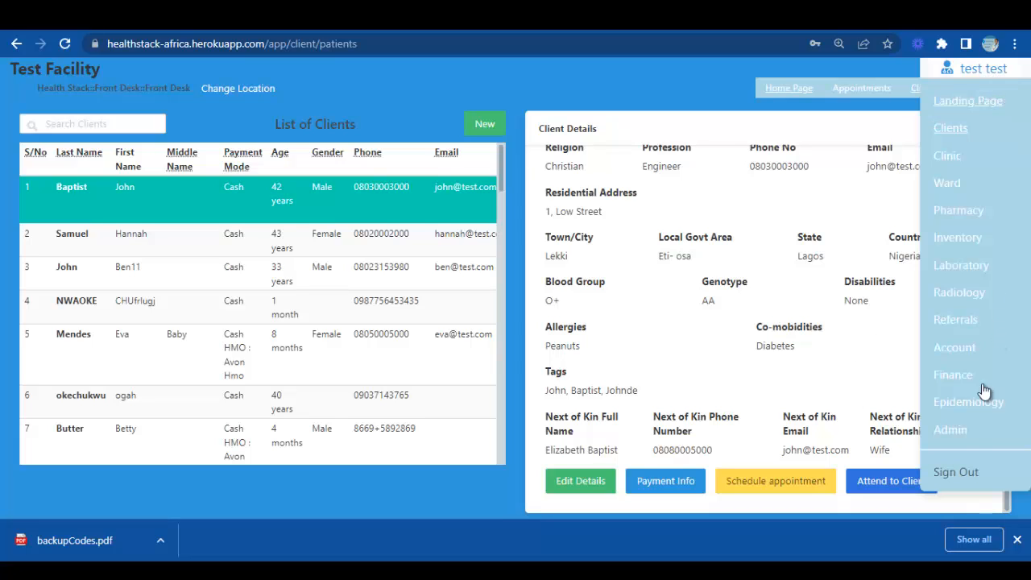